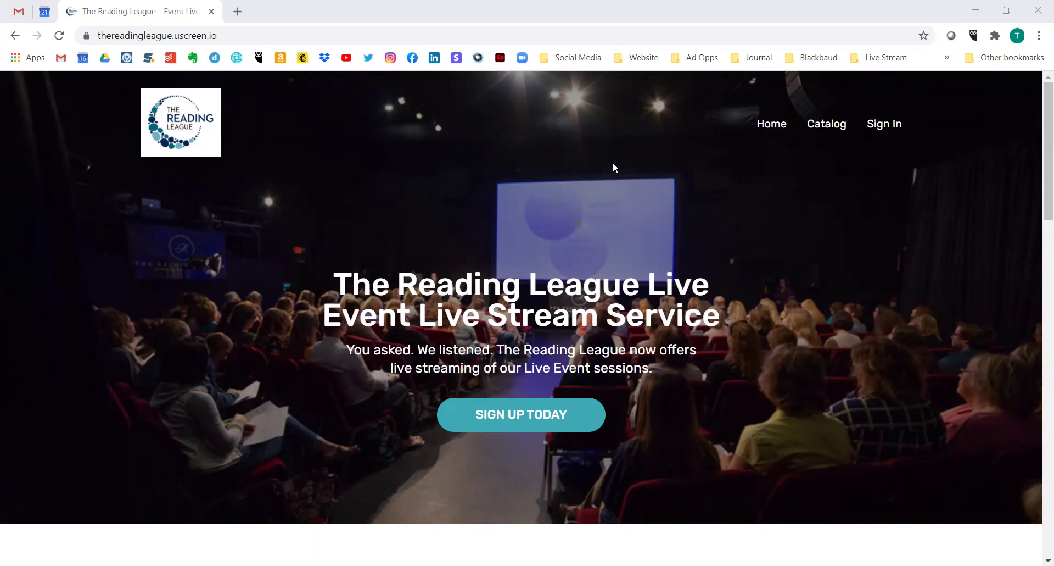
- Highlight the site's web address and scroll through the home page's featured programs
click(260, 35)
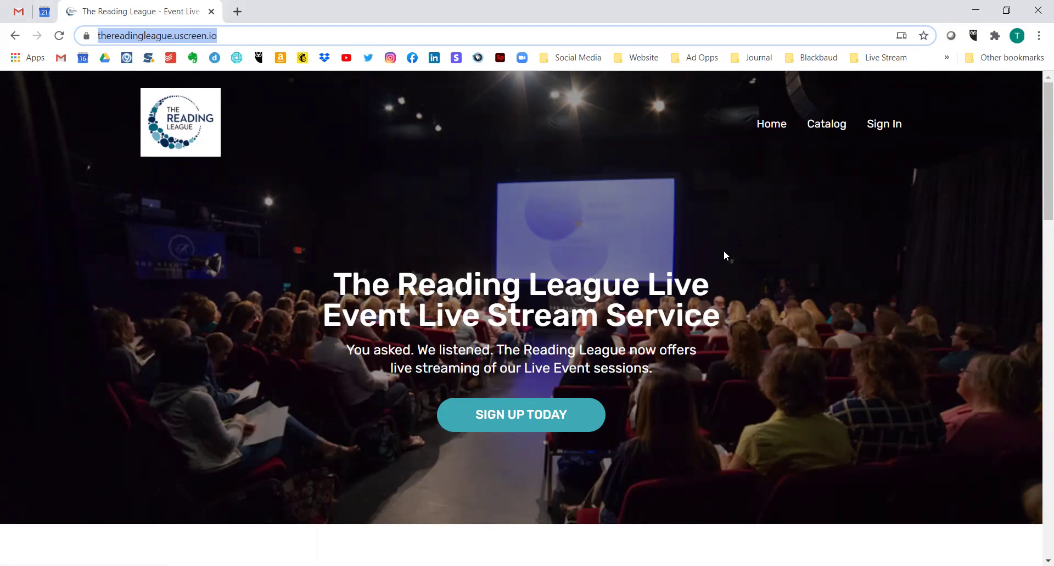
scroll(724, 253, down, 8)
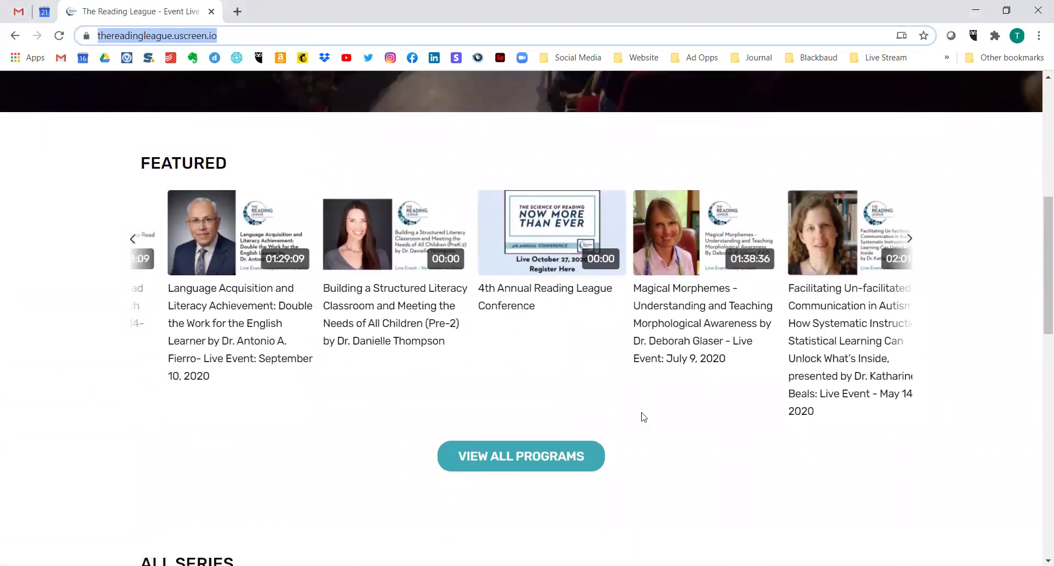
scroll(444, 363, down, 9)
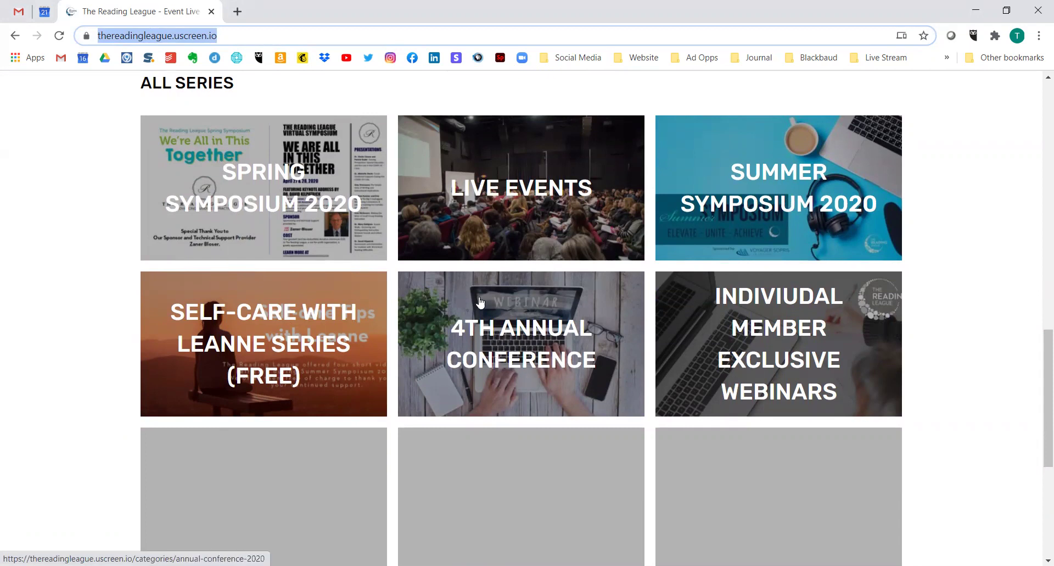
click(493, 391)
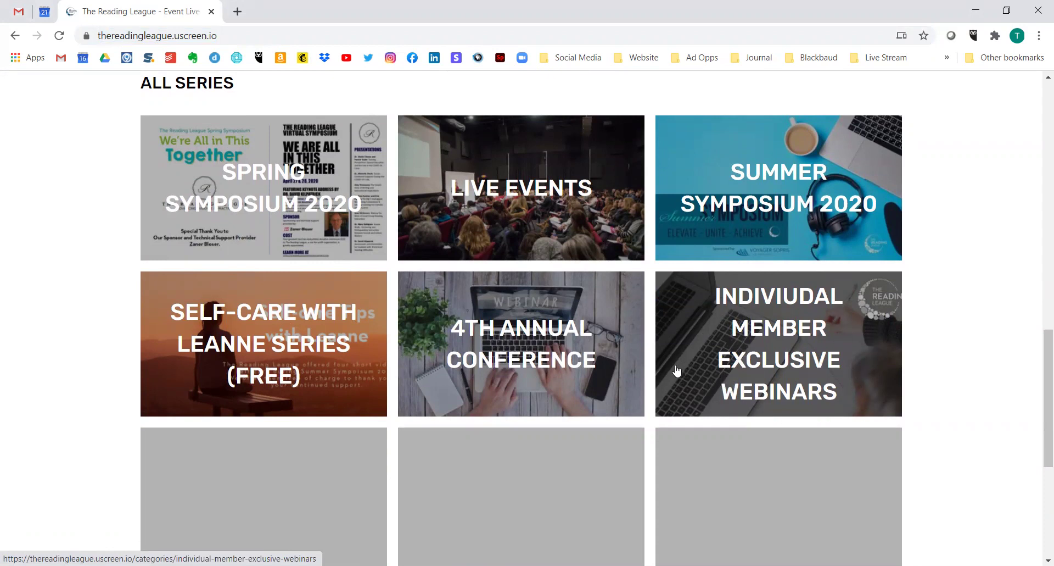
scroll(677, 371, up, 5)
scroll(678, 371, up, 4)
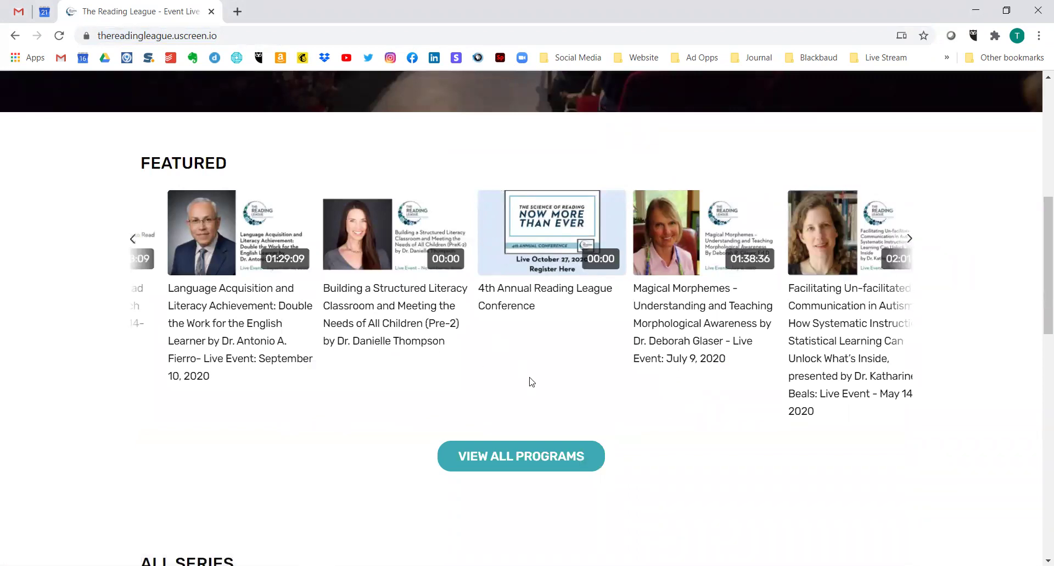
- Preview the Building a Structured Literacy Classroom and Language Acquisition programs, returning home after each
click(371, 227)
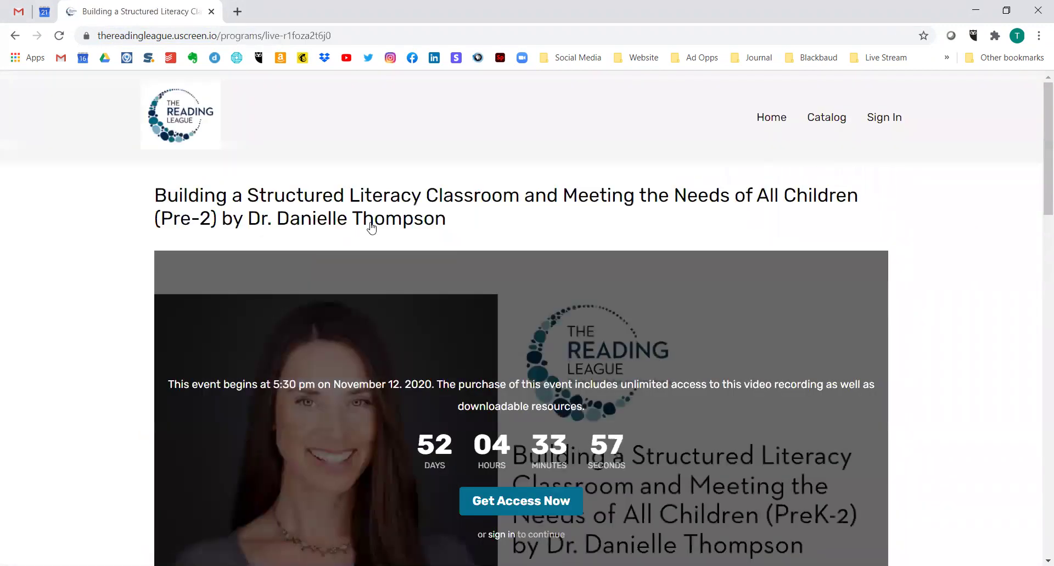
scroll(372, 228, down, 1)
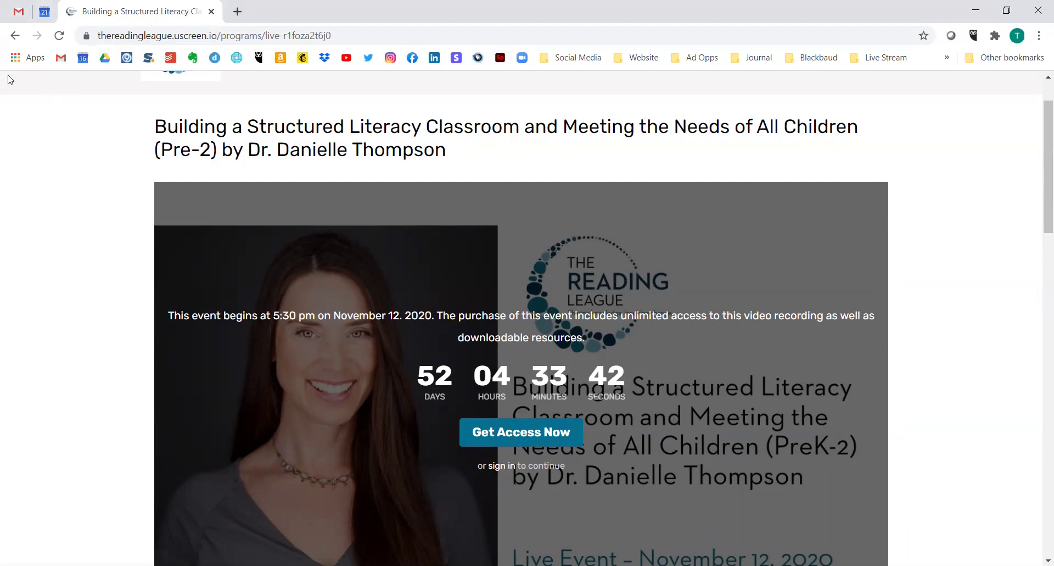
key(alt+Left)
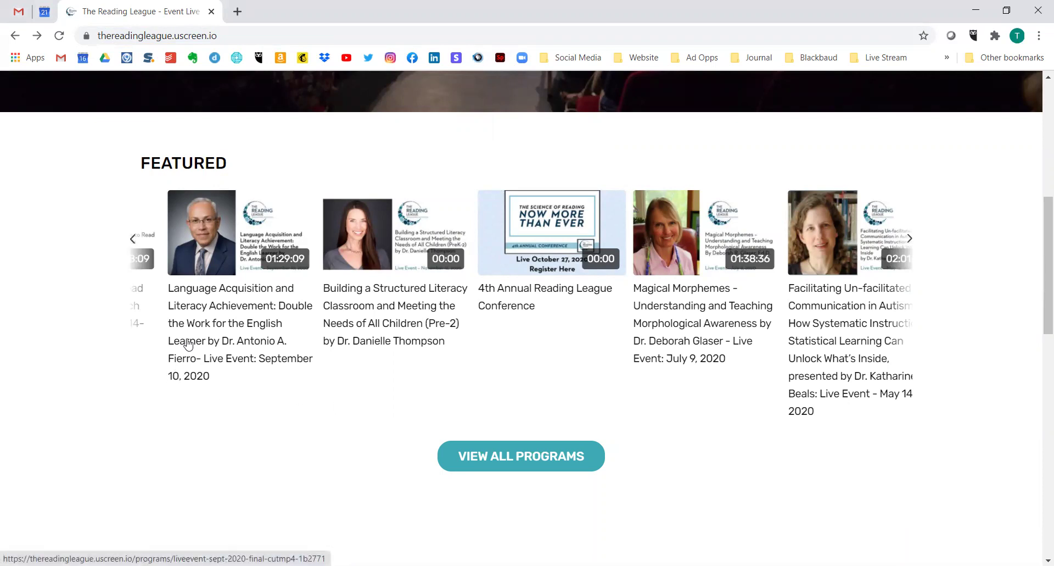
click(209, 256)
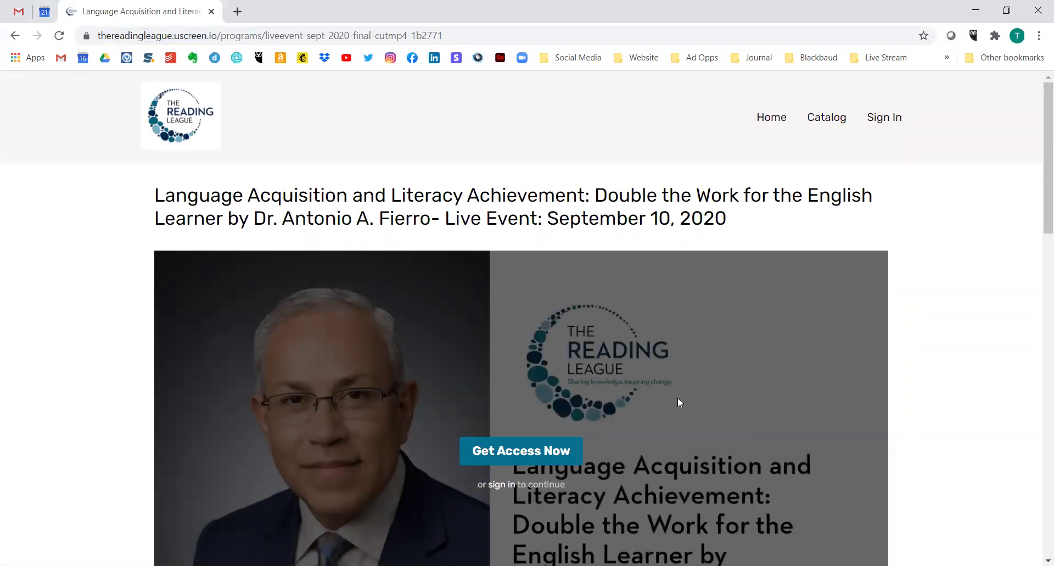
scroll(681, 394, down, 2)
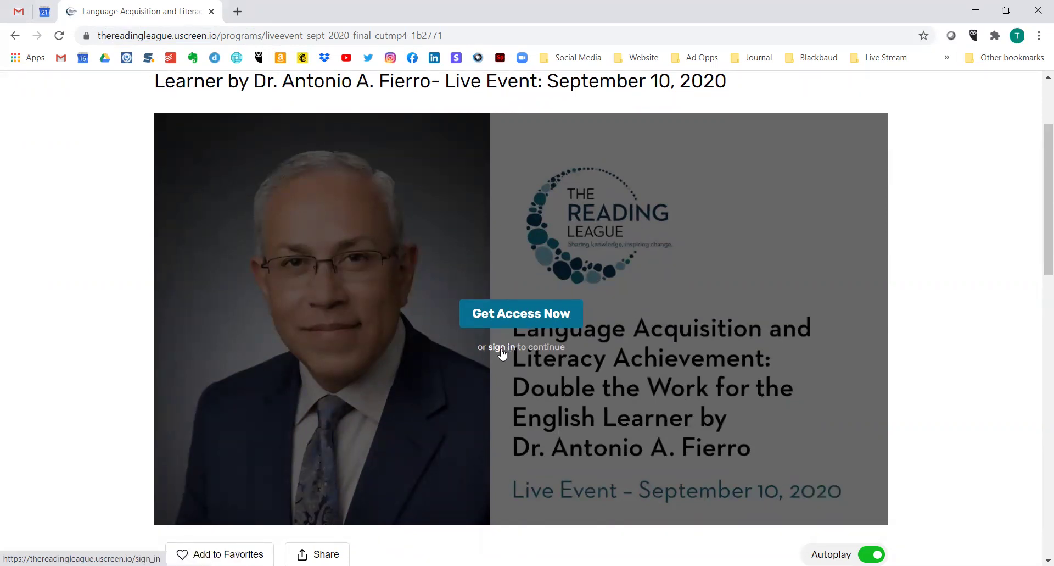
click(15, 35)
scroll(479, 351, up, 8)
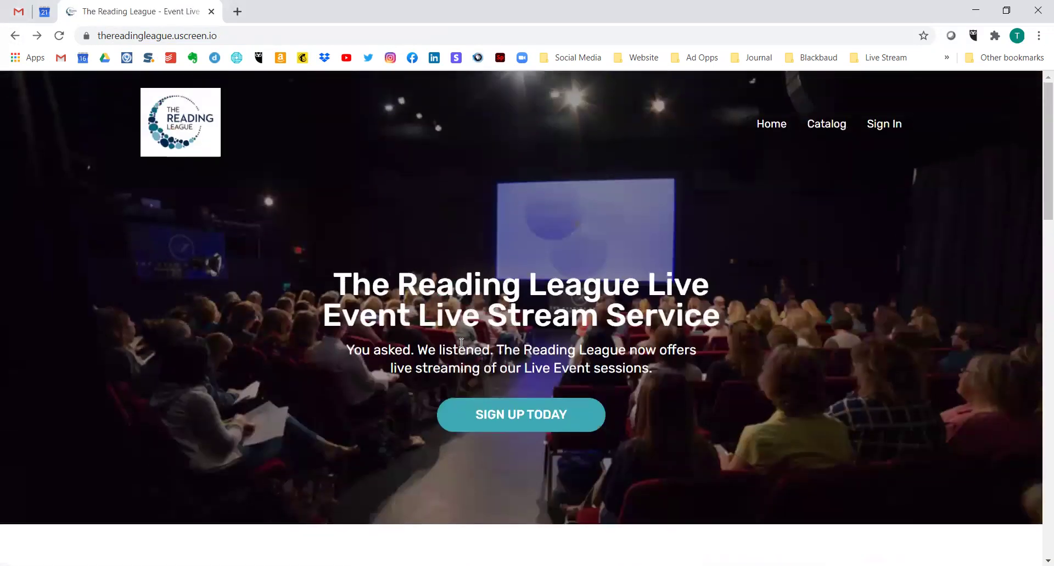
scroll(462, 341, down, 7)
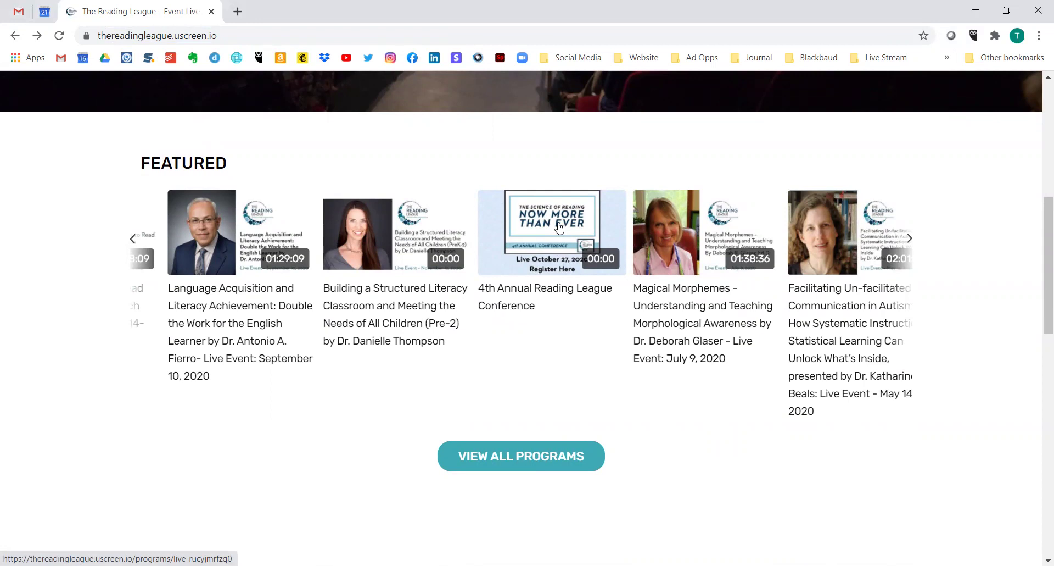
- Open the 4th Annual Reading League Conference page and scroll through its description, keynotes and sessions
click(525, 267)
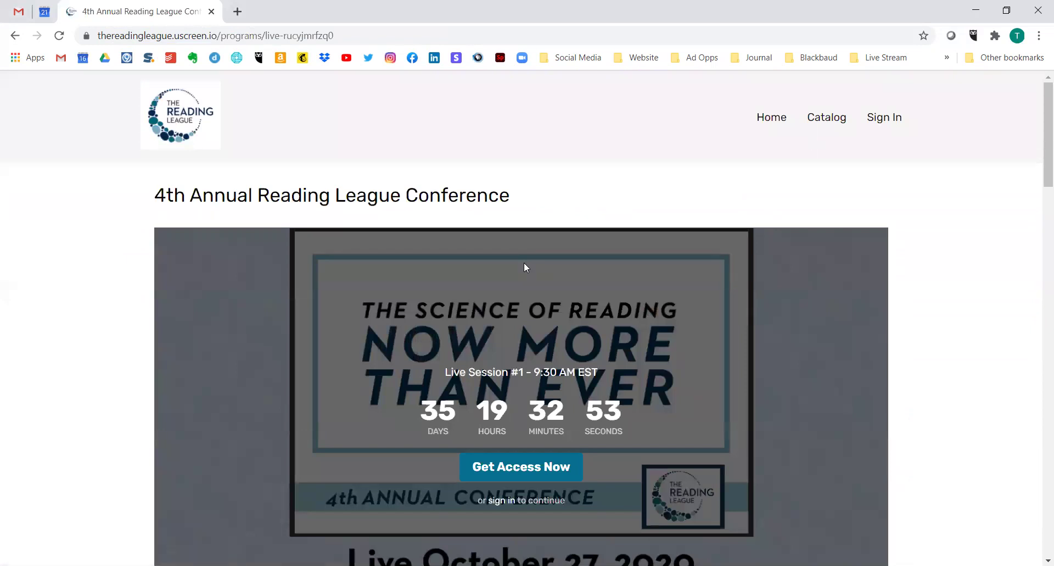
scroll(524, 267, down, 1)
scroll(524, 267, down, 1)
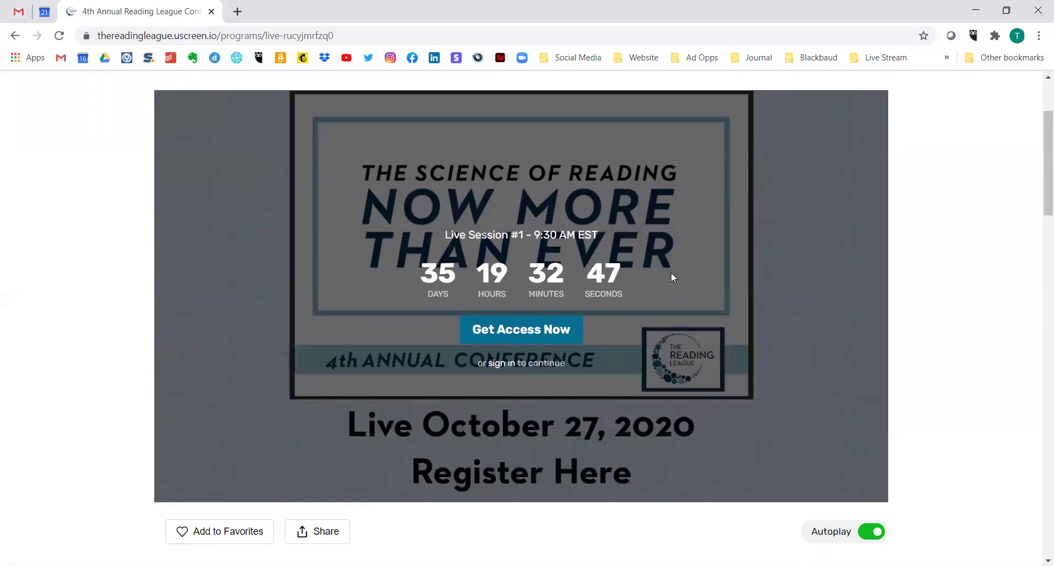
scroll(608, 249, down, 6)
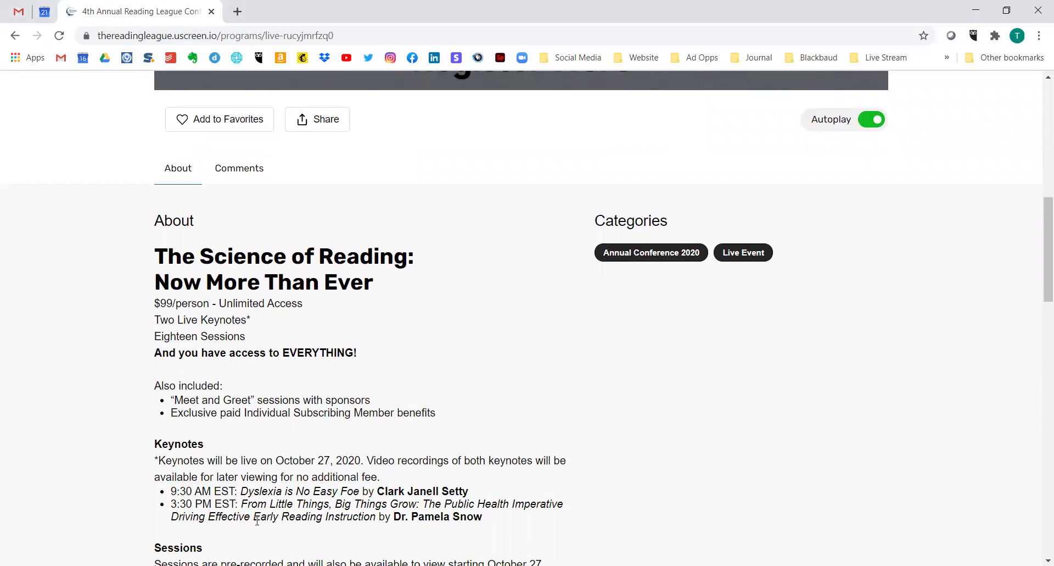
scroll(278, 510, down, 2)
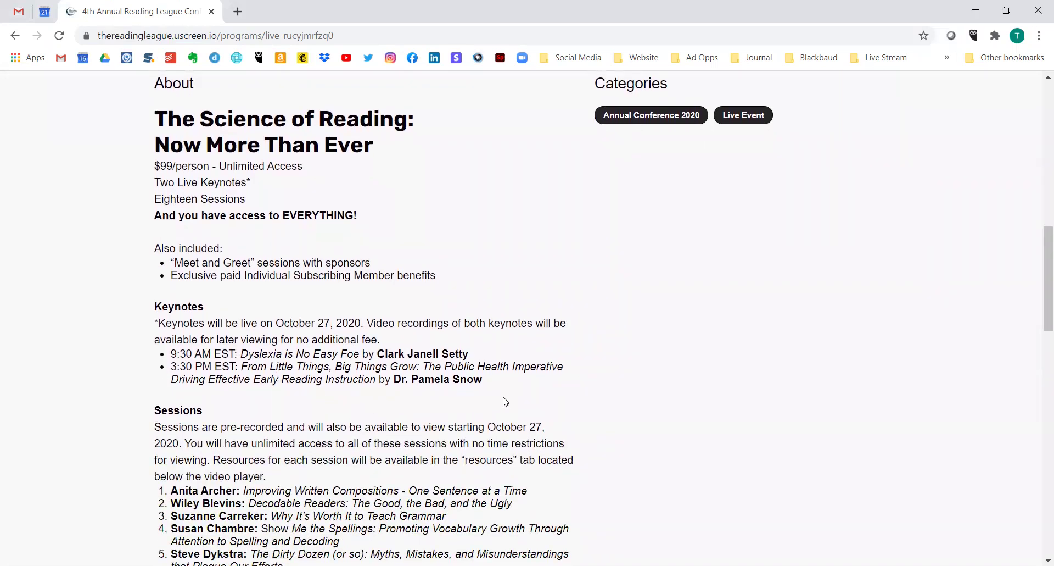
scroll(384, 377, down, 7)
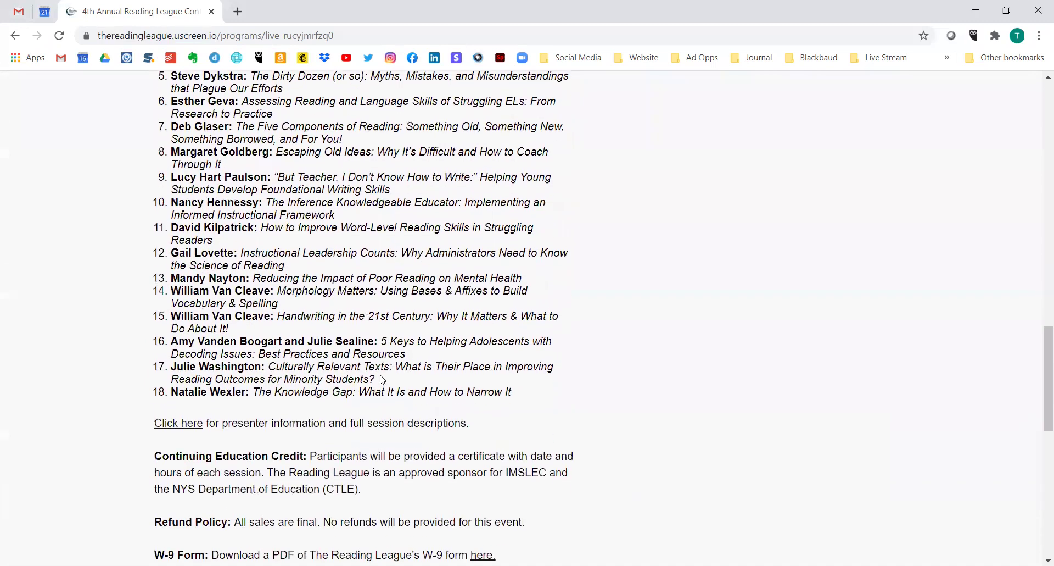
scroll(383, 379, down, 1)
scroll(374, 470, down, 2)
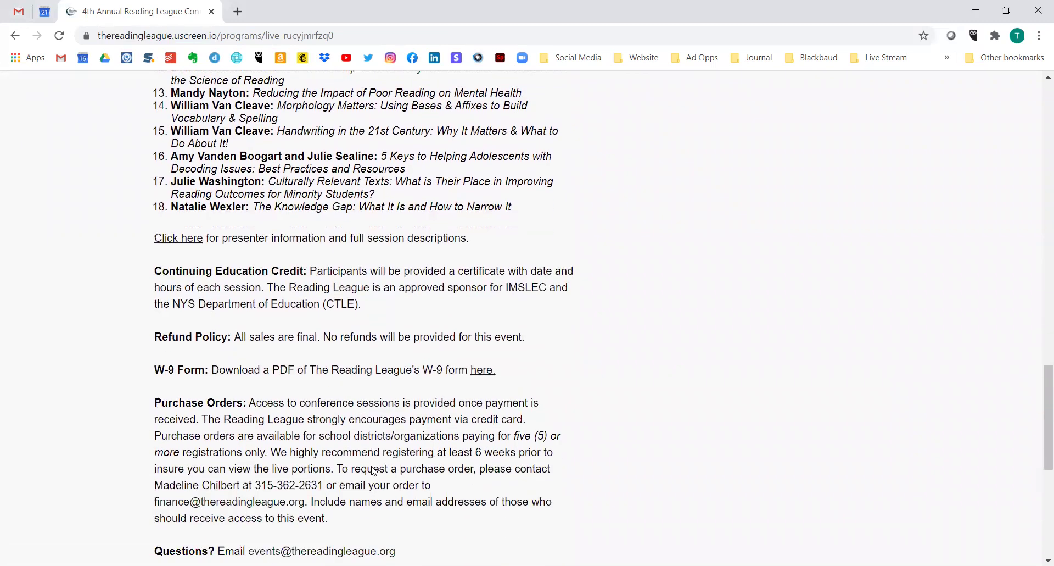
scroll(373, 471, down, 5)
scroll(396, 427, up, 4)
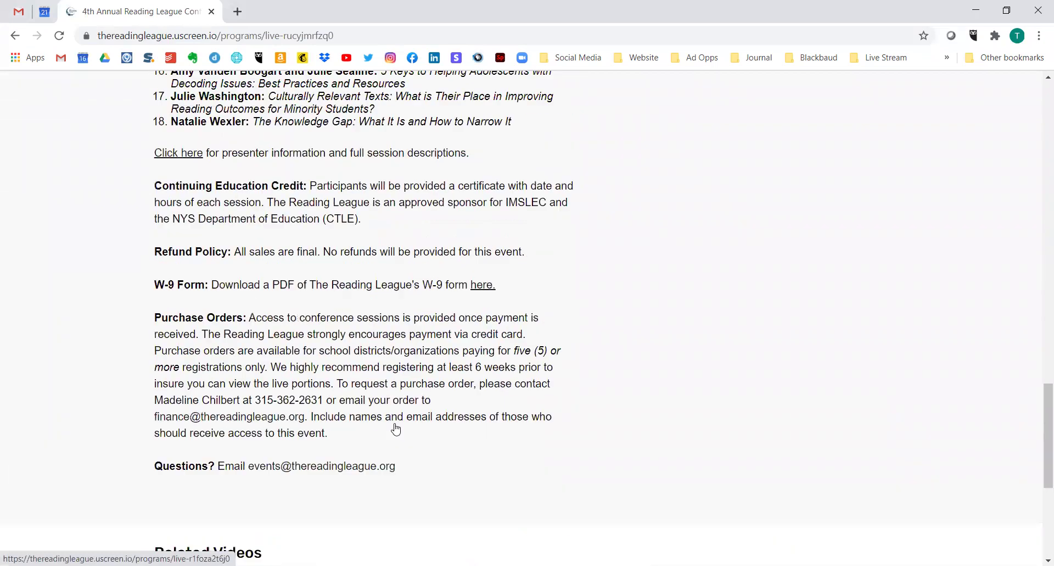
scroll(395, 428, up, 15)
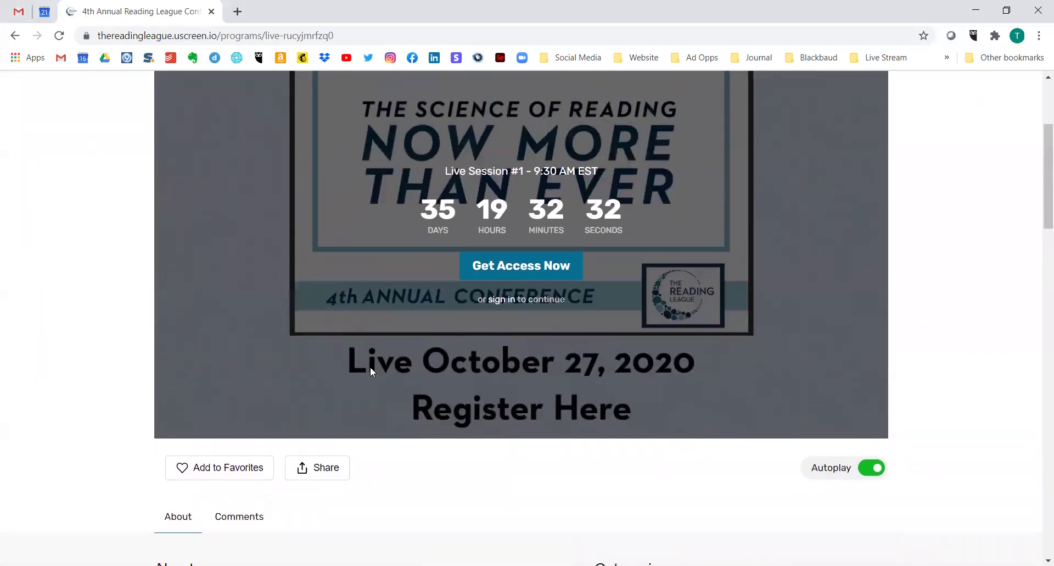
scroll(370, 371, up, 4)
scroll(366, 363, down, 1)
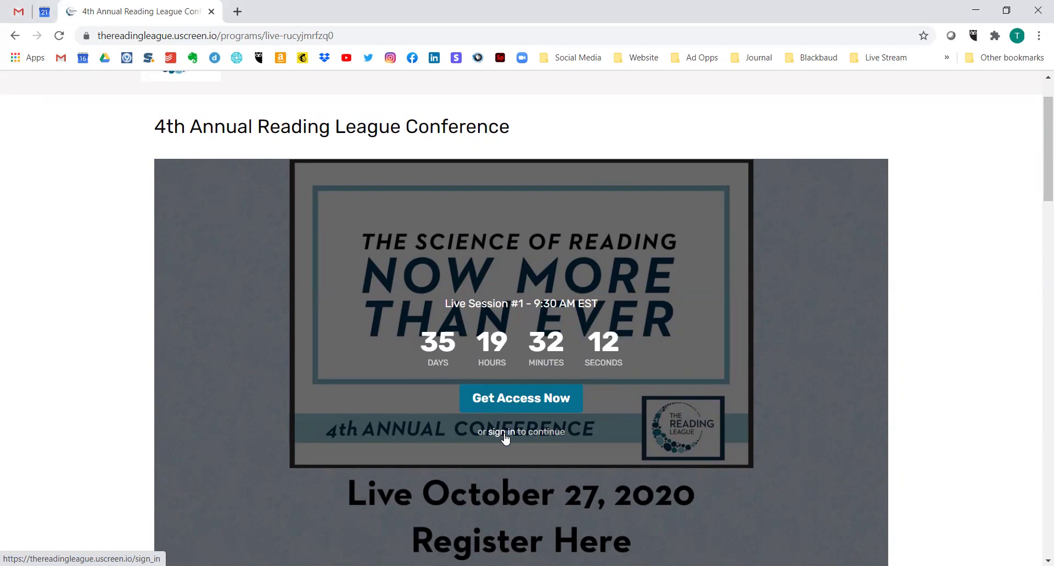
- Get access to the conference with the $99.00 one-time 4th Annual TRL Conference offer
click(522, 400)
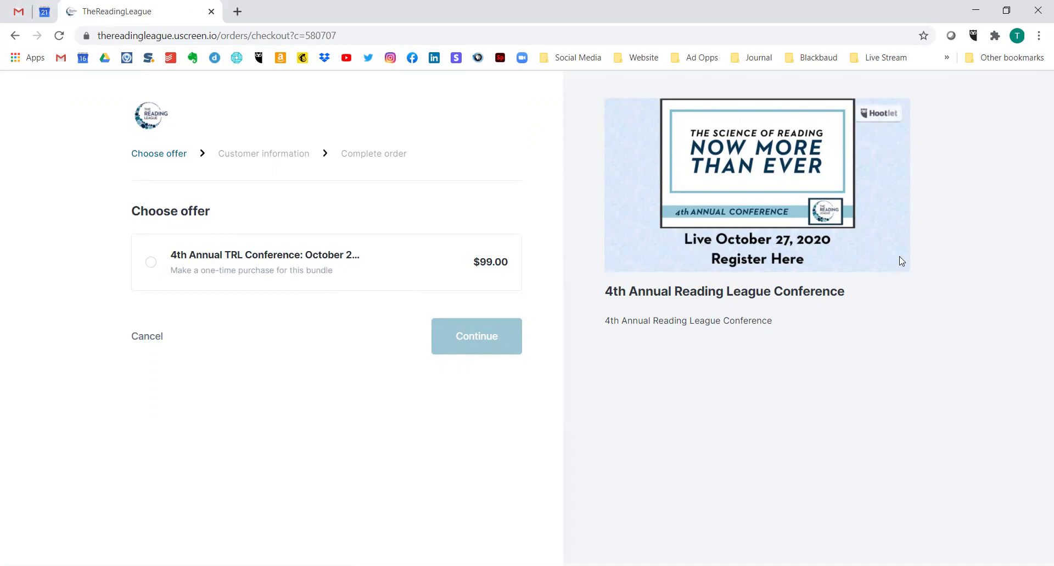
click(155, 273)
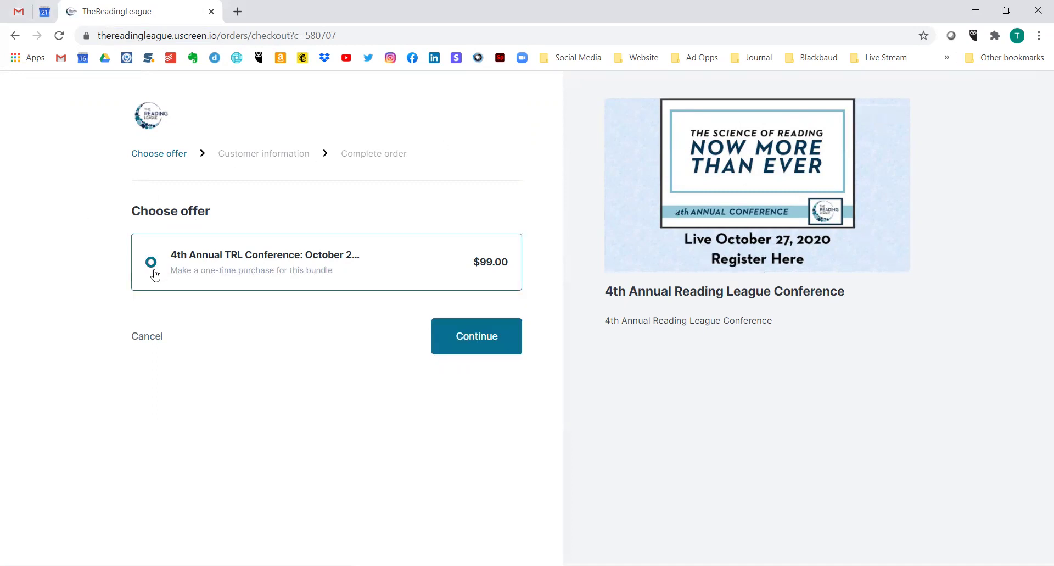
click(486, 339)
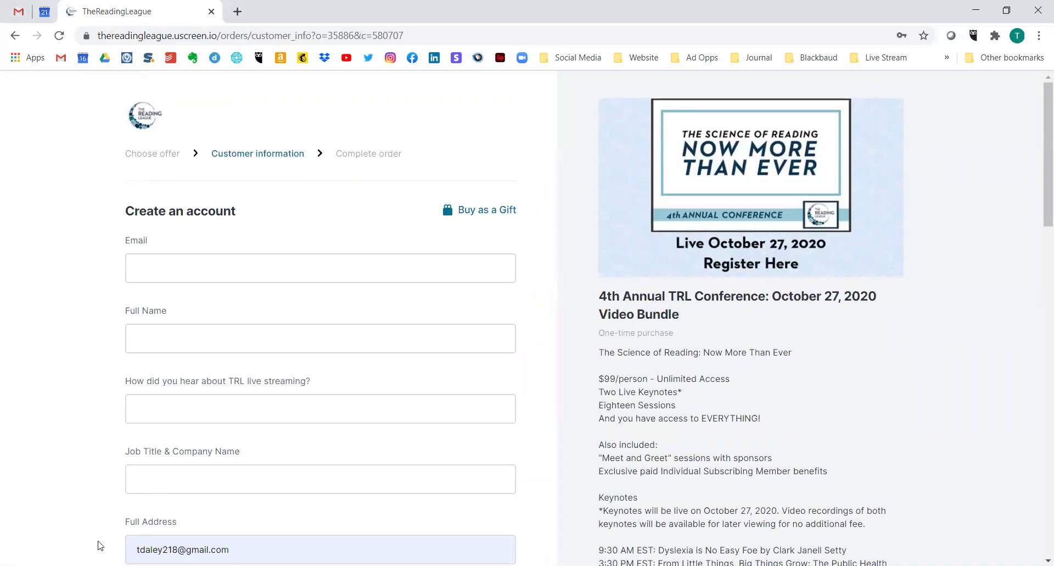
- Review the create-an-account form and try to continue checkout with it
scroll(96, 539, down, 1)
scroll(76, 472, down, 2)
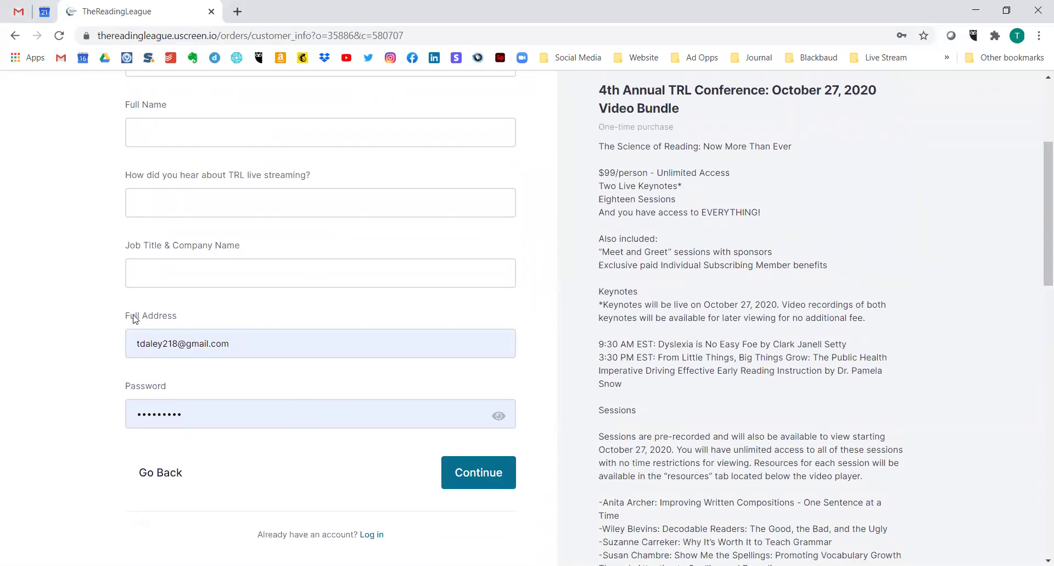
scroll(144, 317, up, 2)
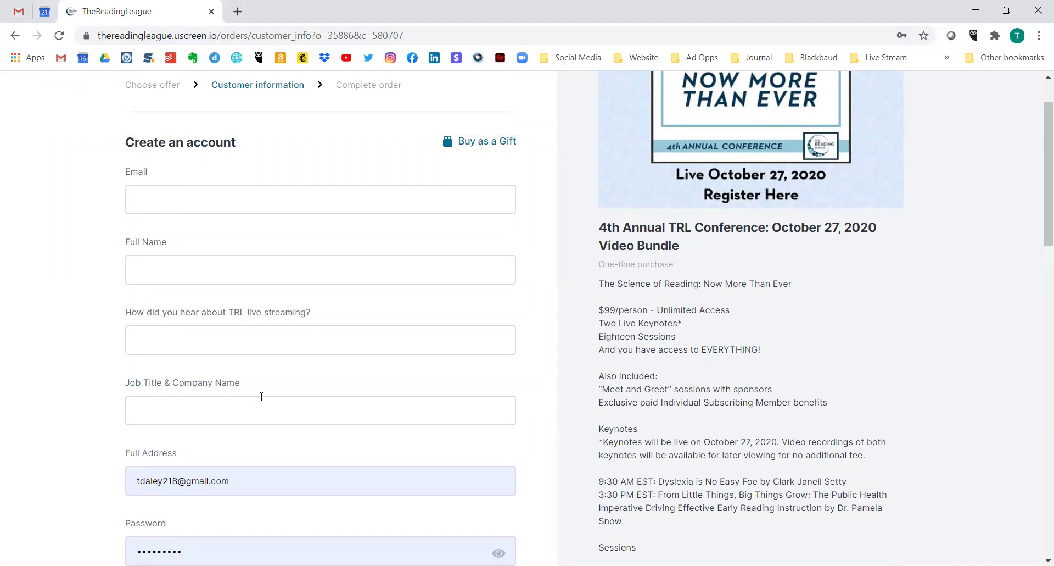
scroll(258, 398, down, 5)
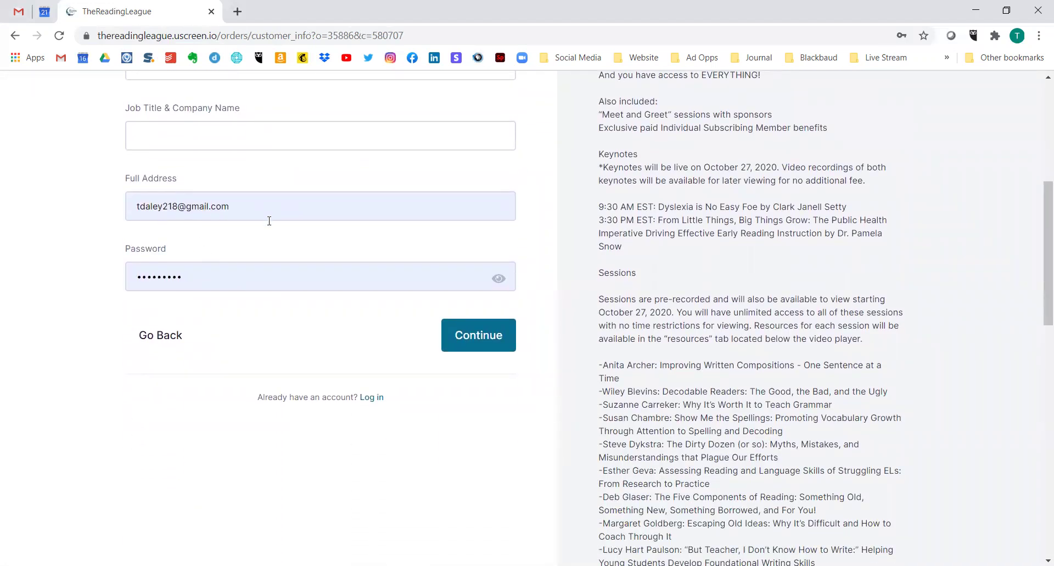
click(464, 345)
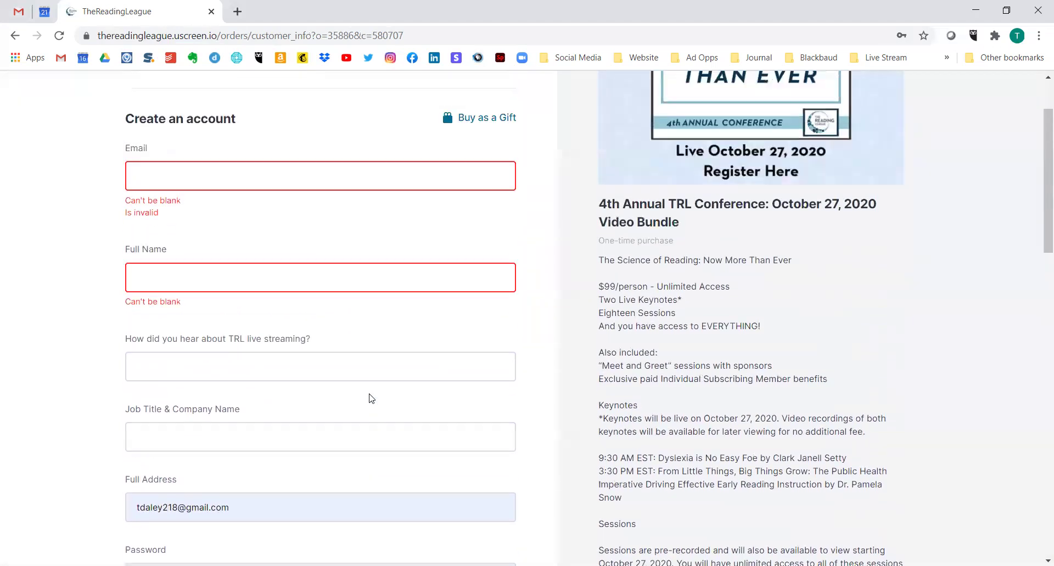
- Log in instead with the existing account's e-mail address to reach billing details
scroll(365, 384, down, 7)
click(366, 330)
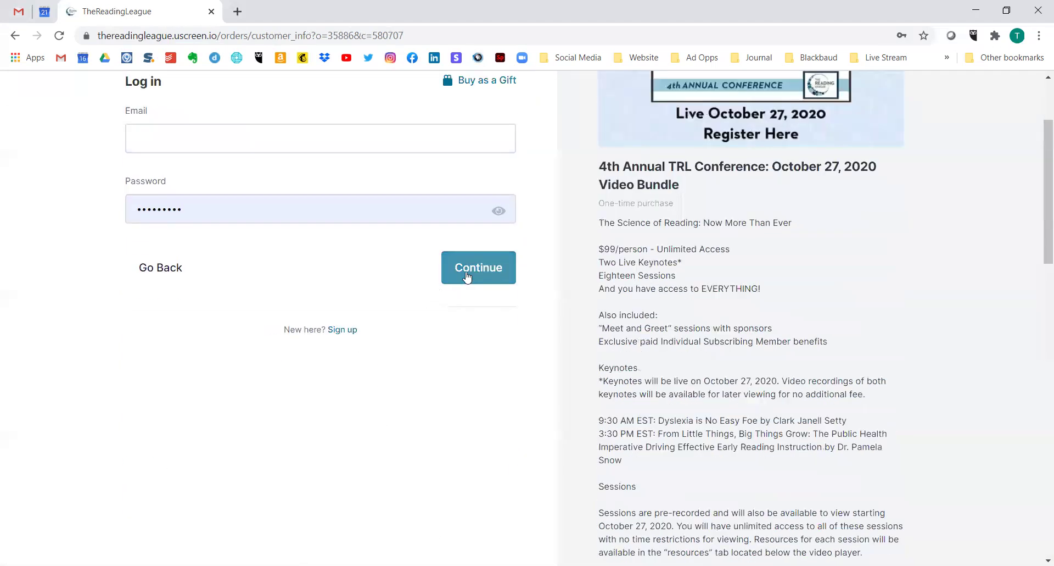
click(282, 137)
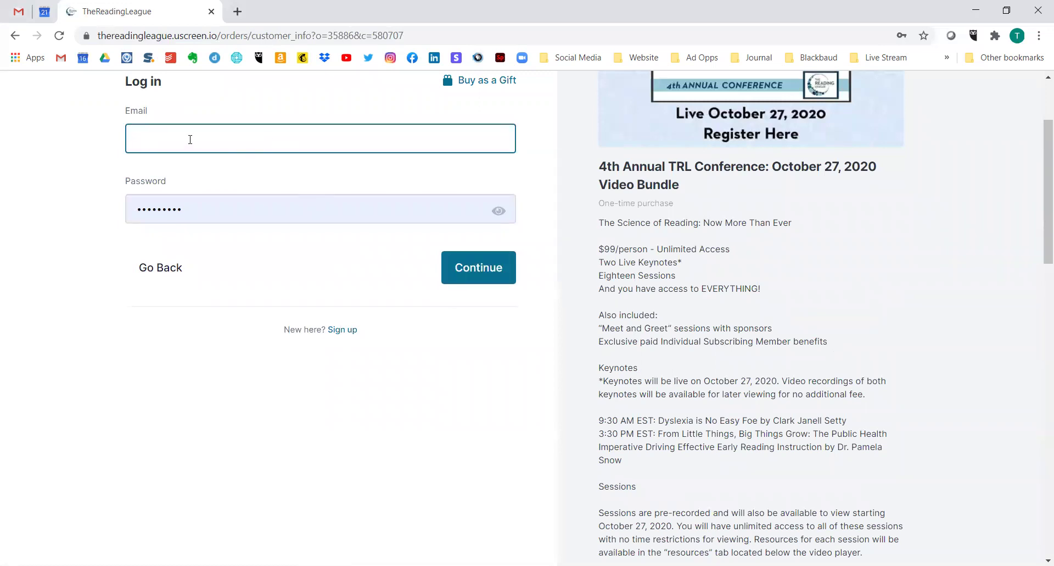
click(488, 268)
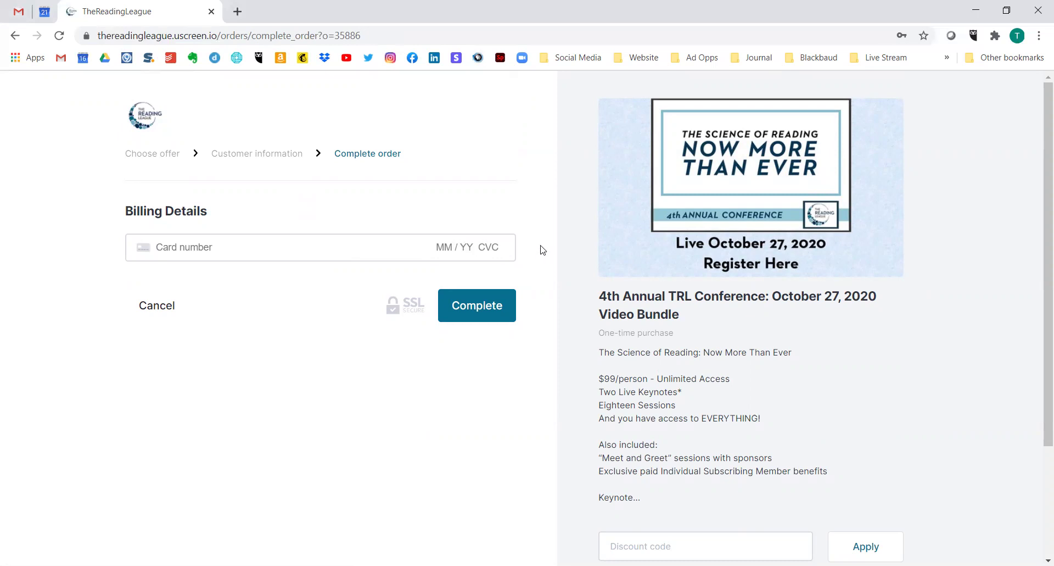
scroll(537, 247, down, 1)
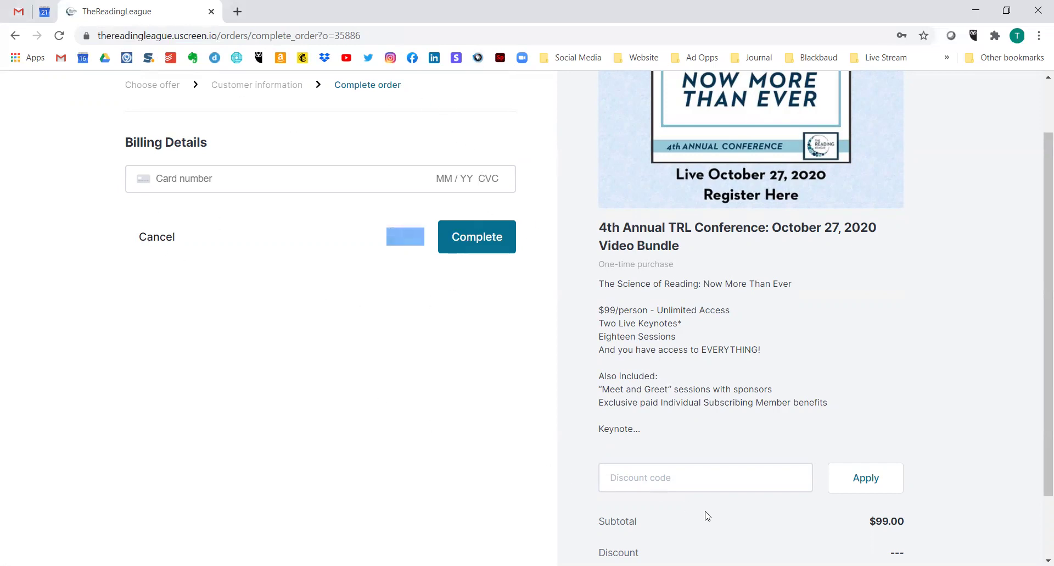
click(699, 488)
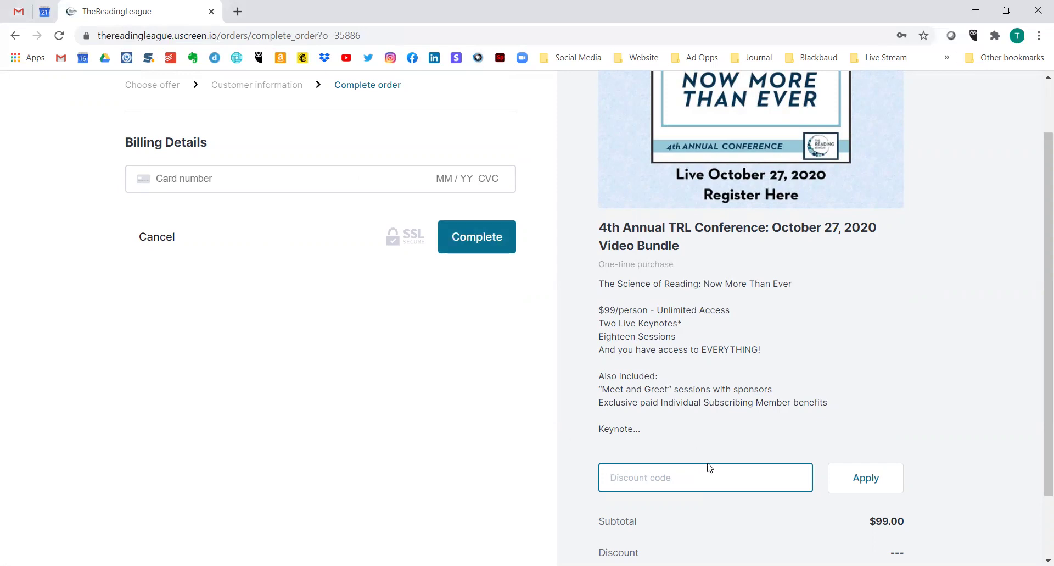
click(876, 486)
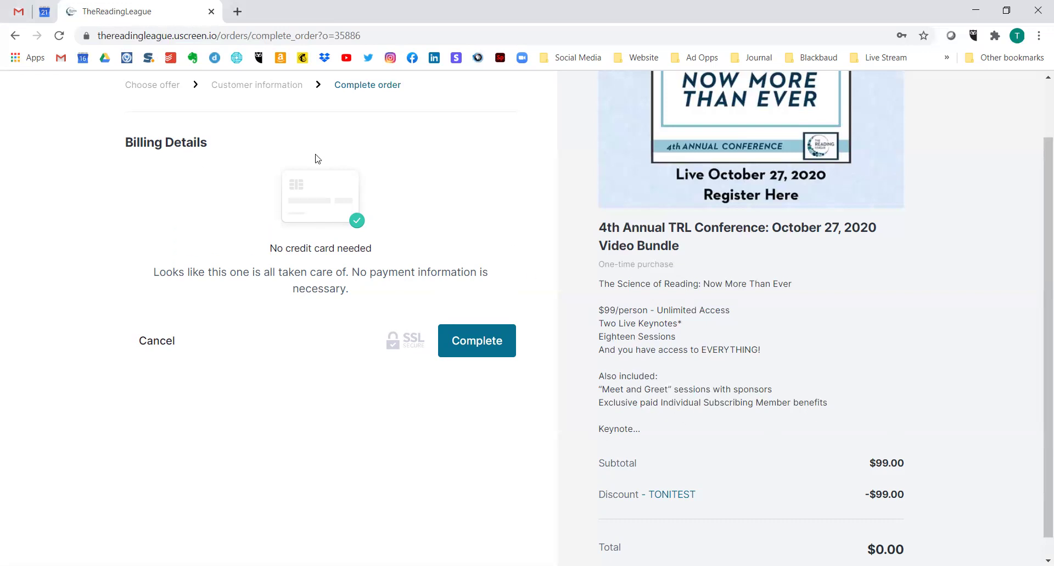
- Complete the $0.00 conference order
scroll(758, 390, down, 1)
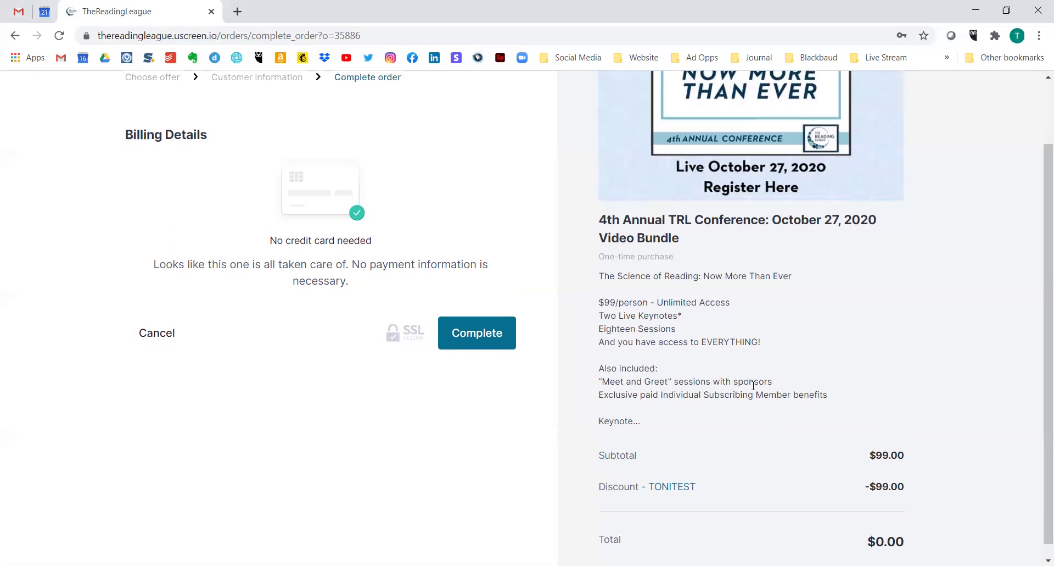
click(474, 320)
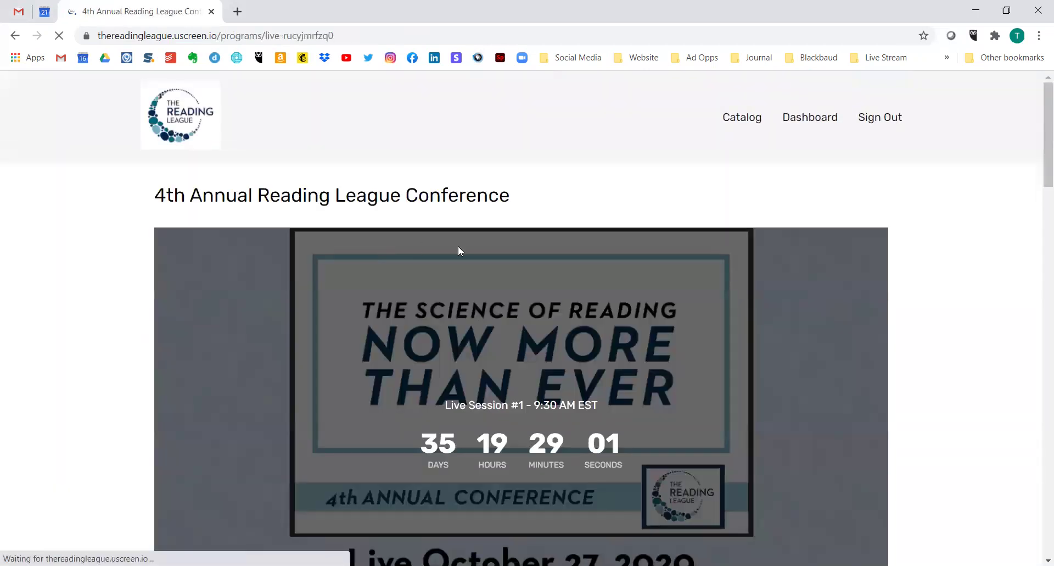
- Scroll through the purchased conference's About, Keynotes and Sessions, then back to the top
scroll(703, 297, down, 2)
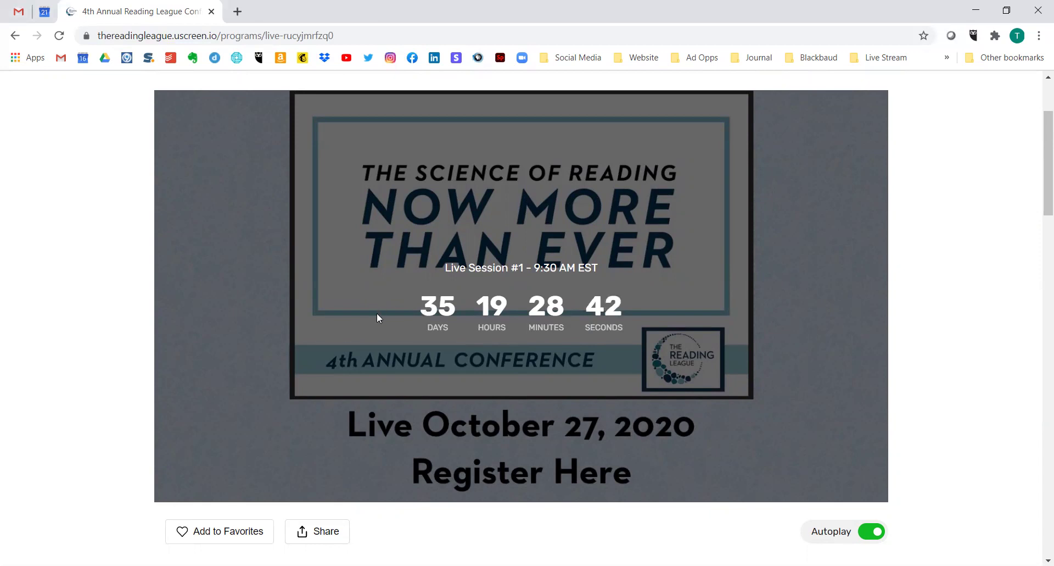
scroll(377, 312, down, 7)
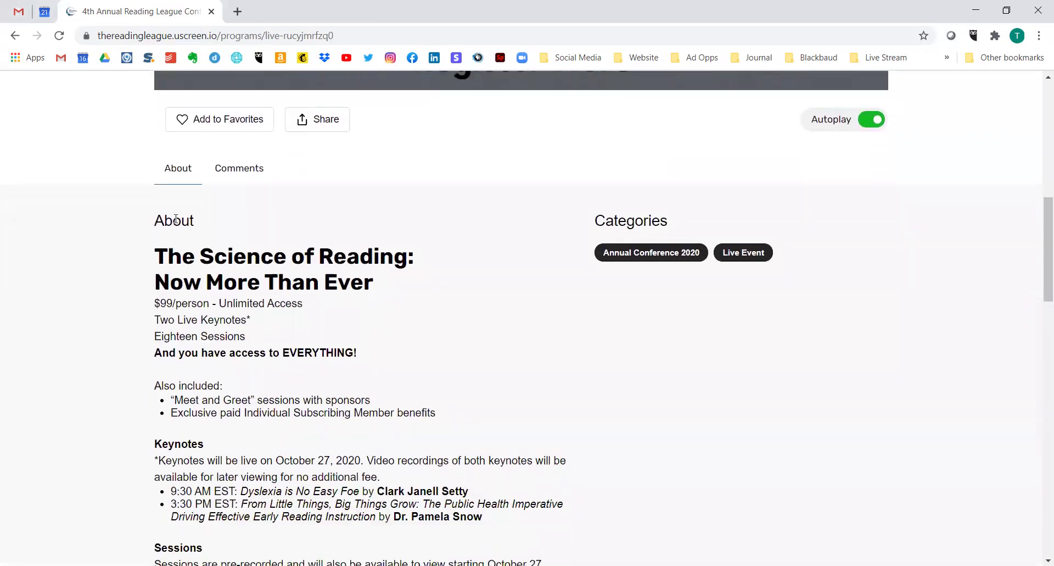
scroll(313, 537, down, 2)
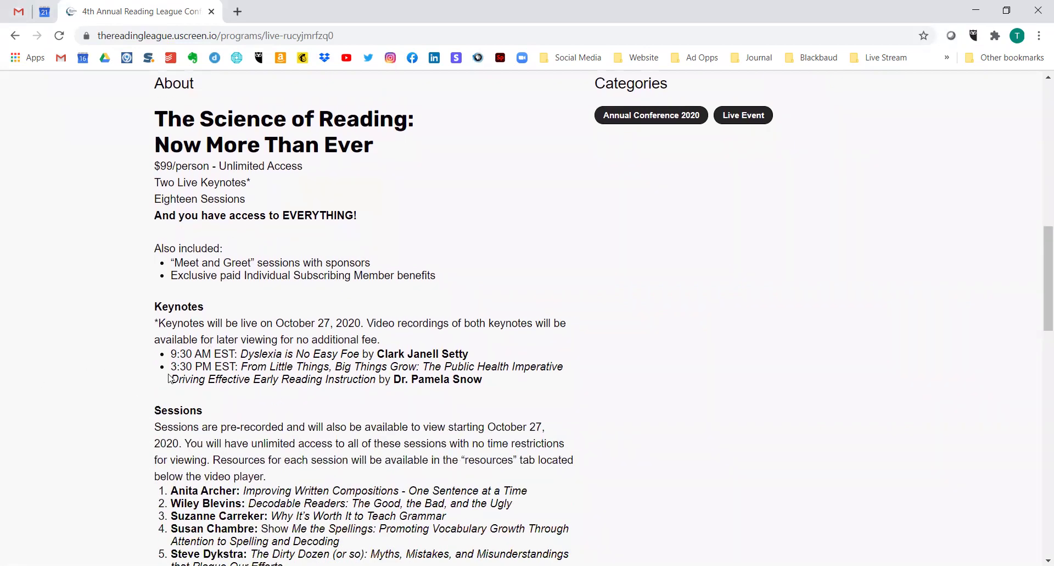
scroll(327, 412, down, 8)
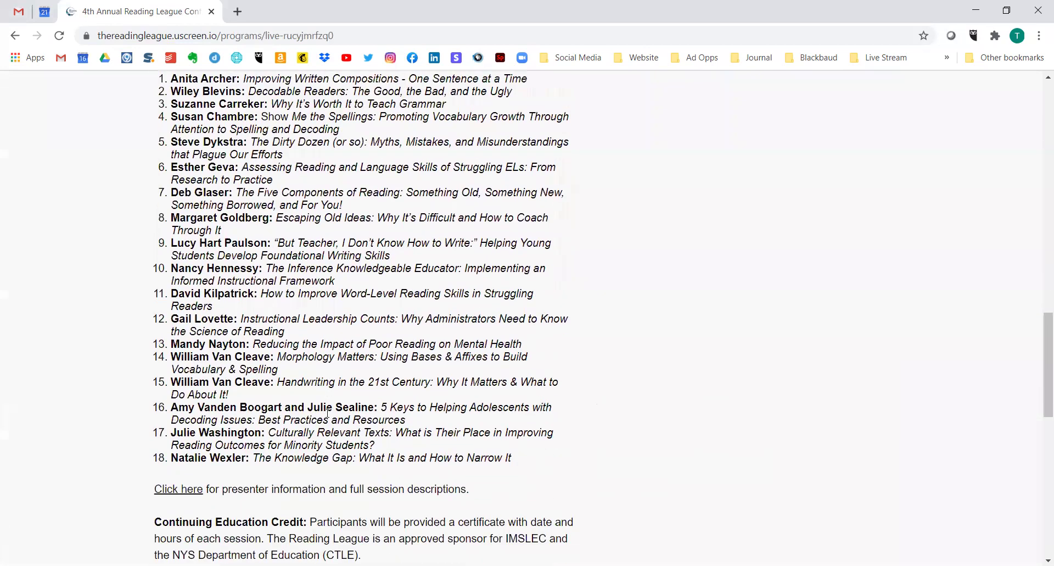
scroll(328, 413, up, 12)
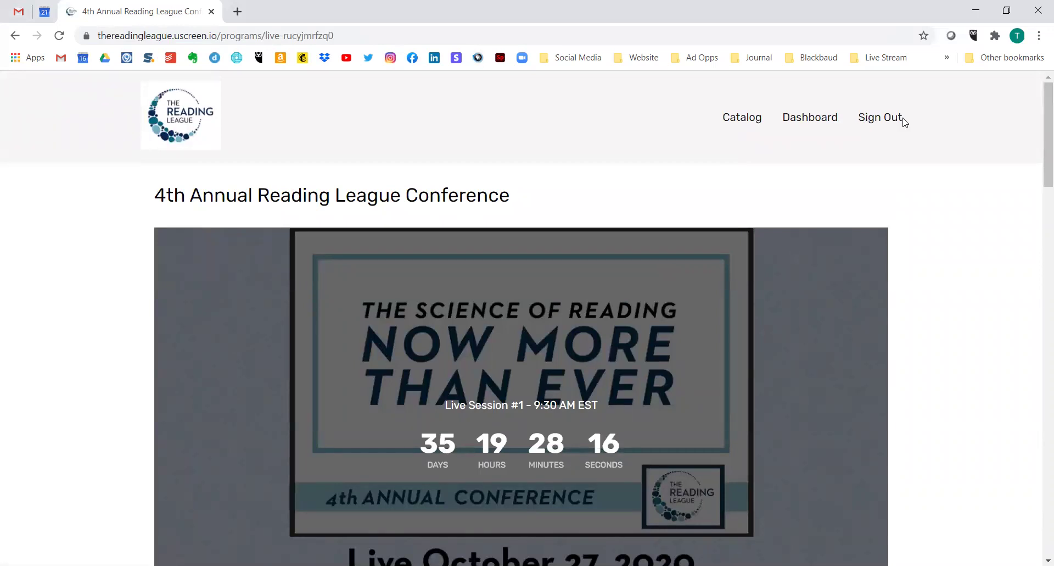
- Go to the Catalog and scroll past Individual Member Exclusive Webinars to the Live Event row
click(740, 119)
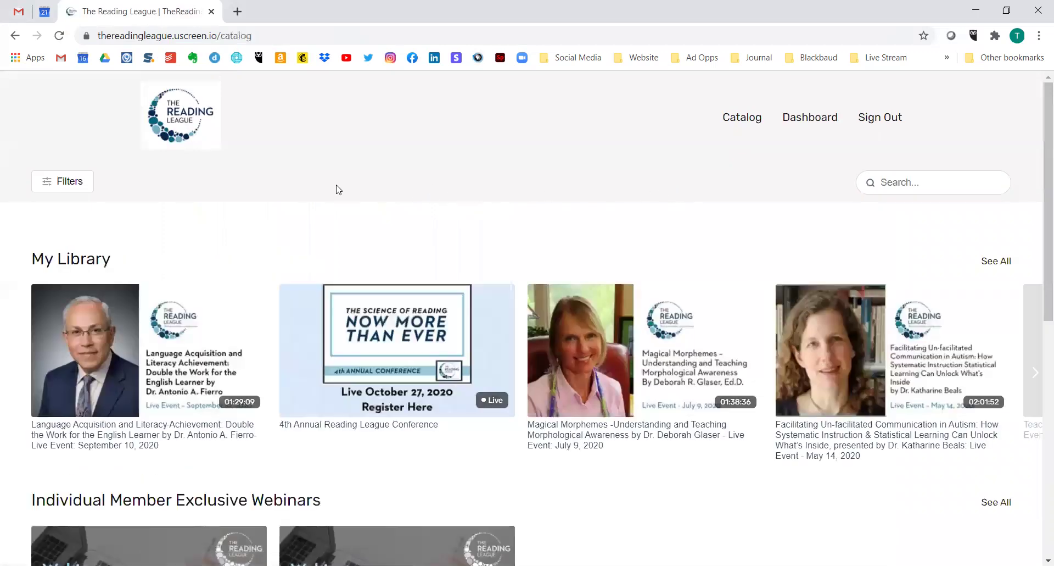
scroll(345, 196, down, 1)
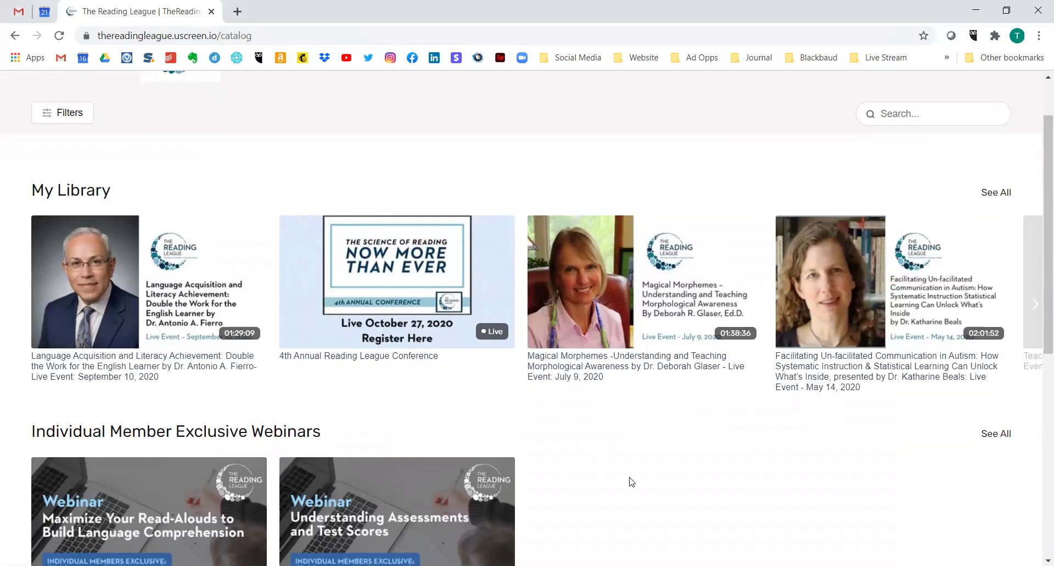
scroll(715, 454, down, 4)
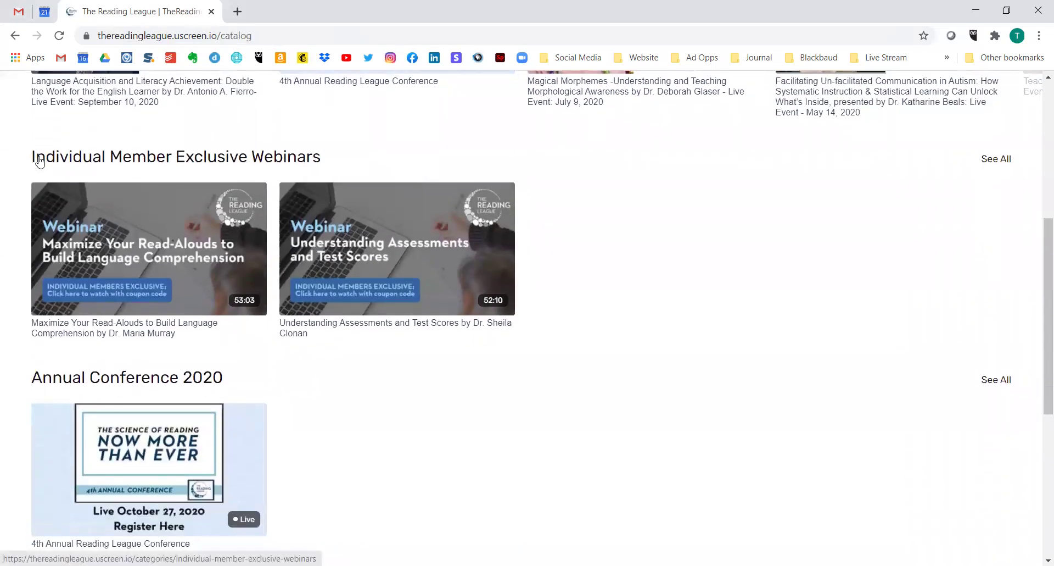
triple_click(10, 151)
scroll(241, 367, down, 2)
scroll(254, 367, up, 2)
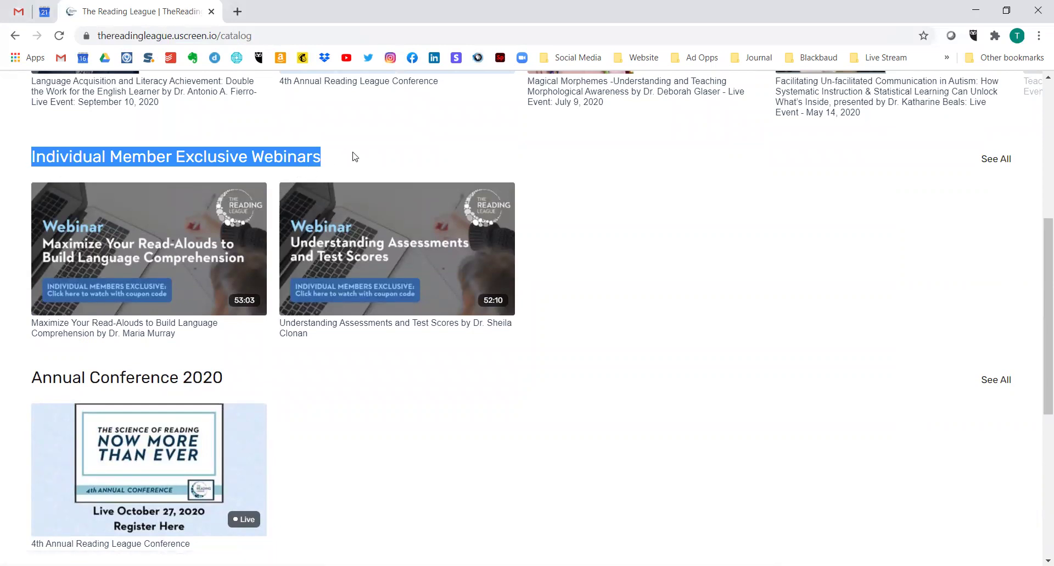
scroll(175, 357, down, 1)
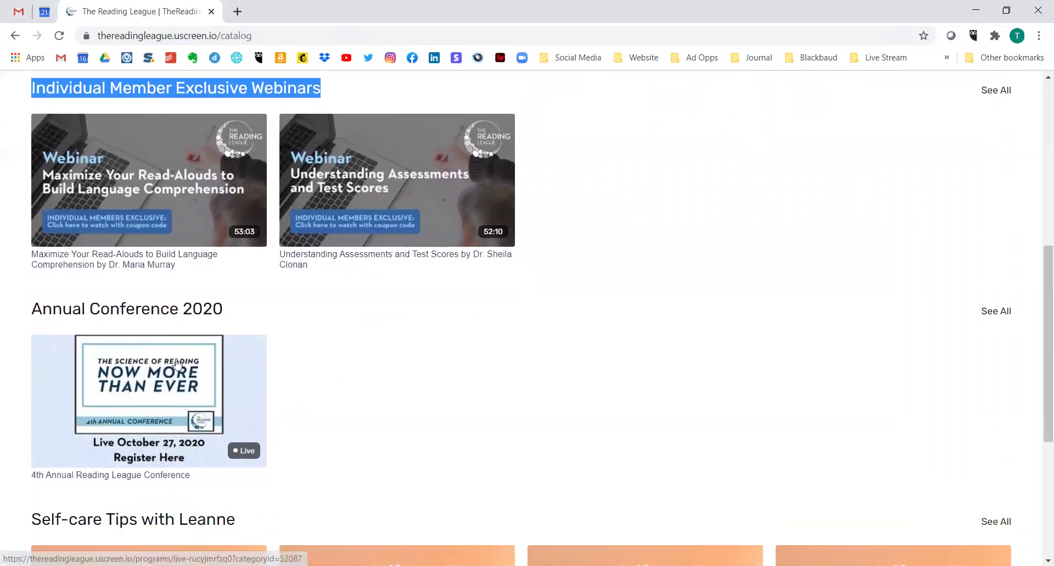
scroll(177, 362, down, 5)
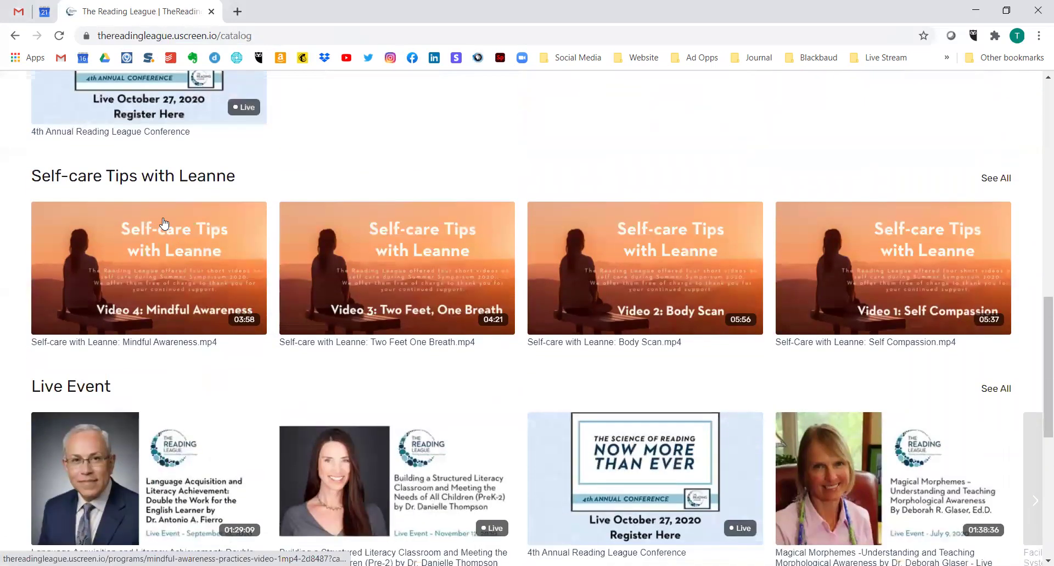
scroll(75, 374, down, 2)
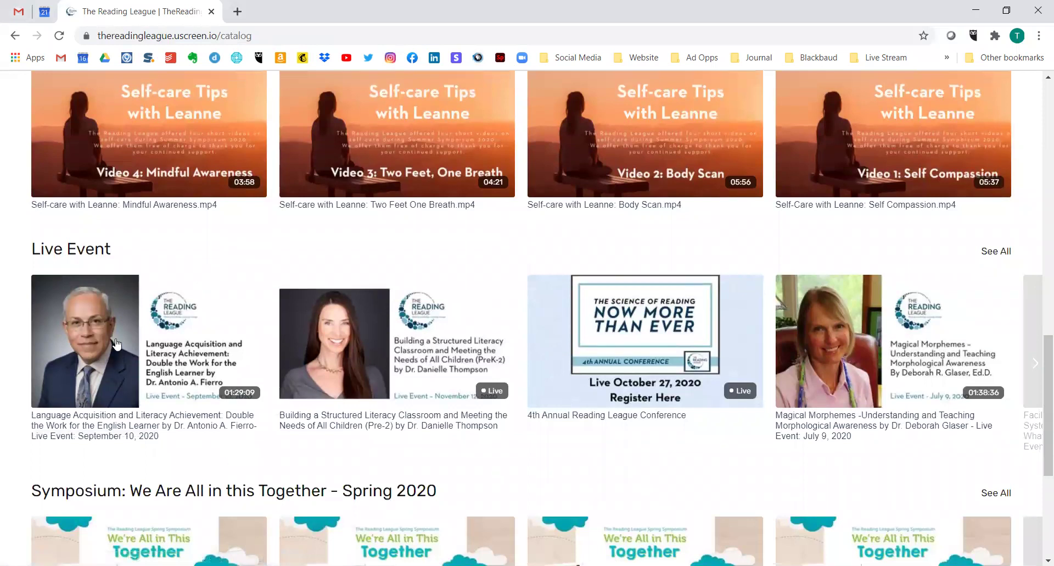
- Open the Language Acquisition live event, pause its video, and read the About description
click(185, 340)
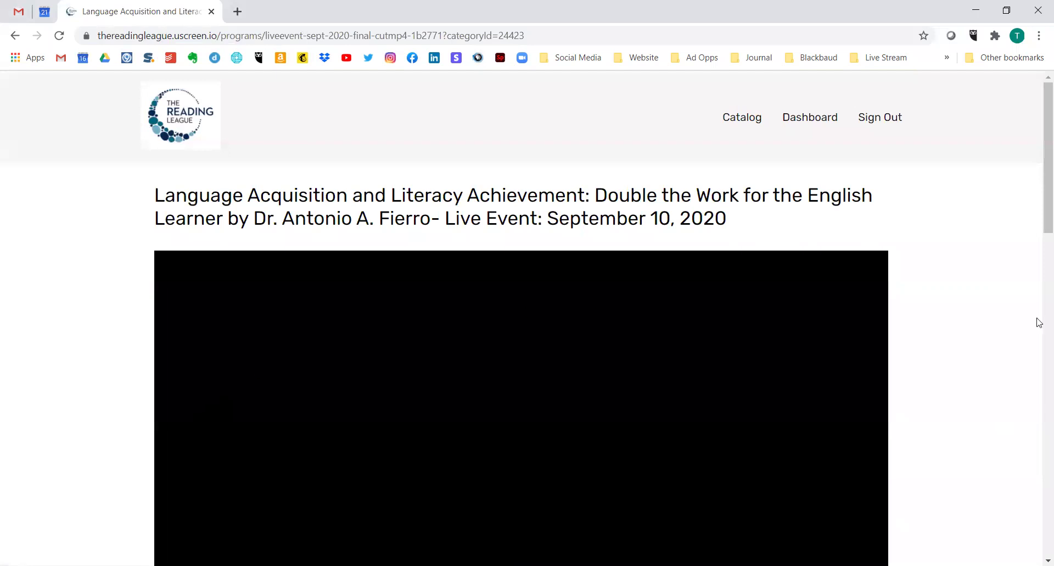
scroll(959, 335, down, 3)
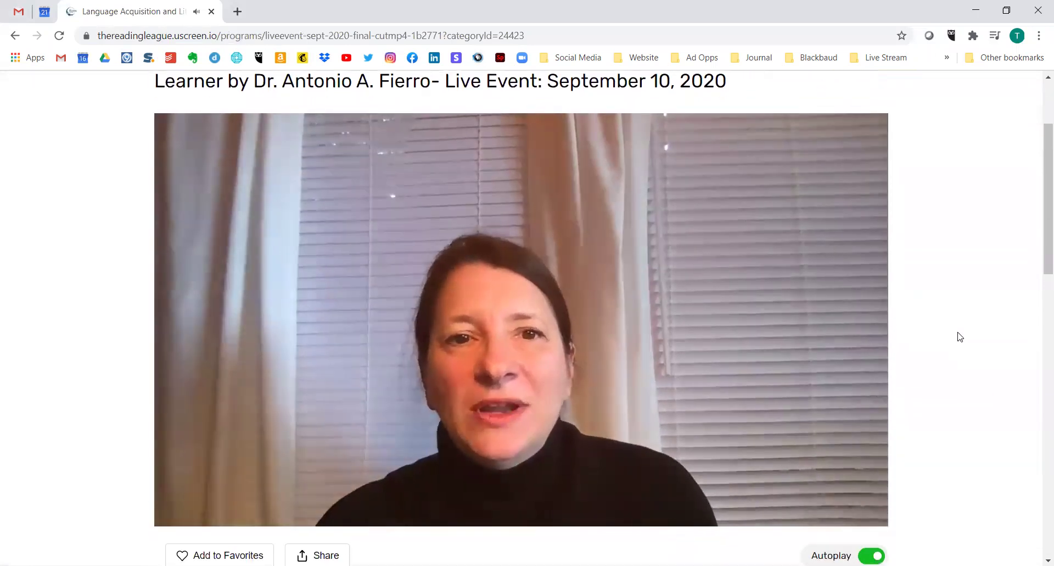
scroll(958, 334, down, 1)
click(500, 266)
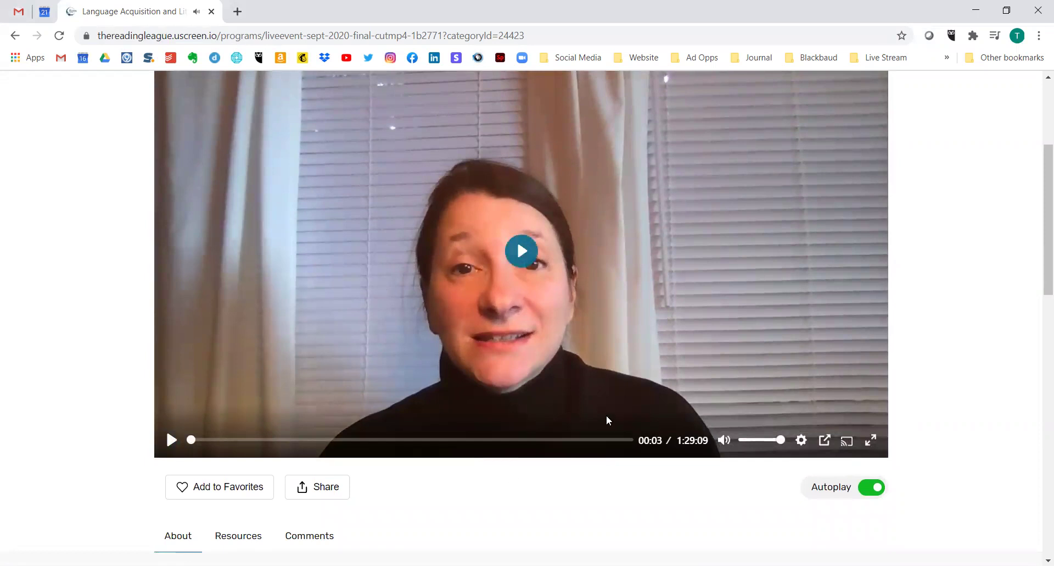
scroll(569, 346, up, 1)
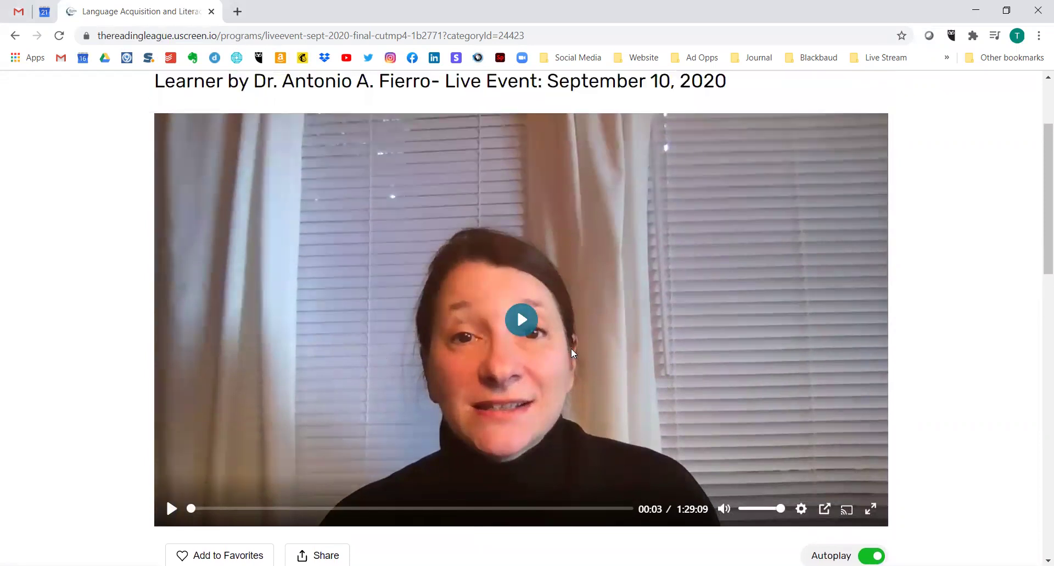
scroll(569, 341, down, 7)
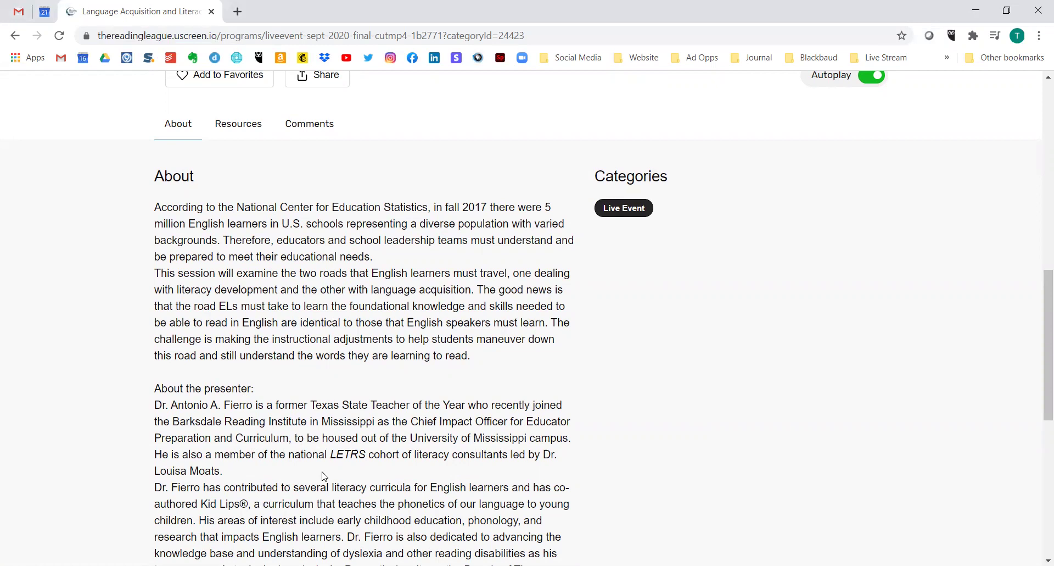
scroll(324, 476, up, 5)
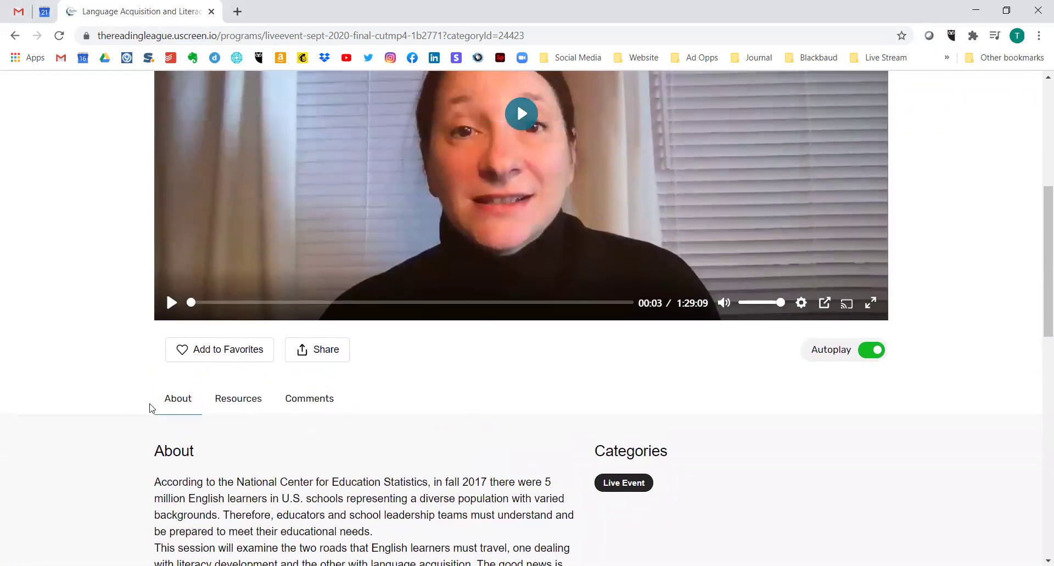
- Browse the session's Resources download list of slides and product-flyer PDFs
click(241, 401)
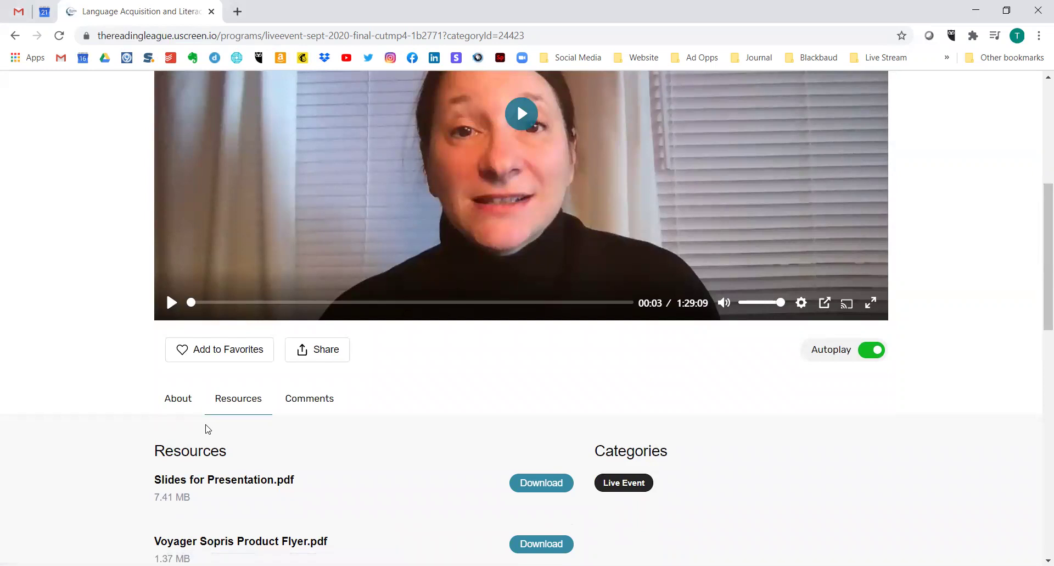
scroll(202, 414, down, 3)
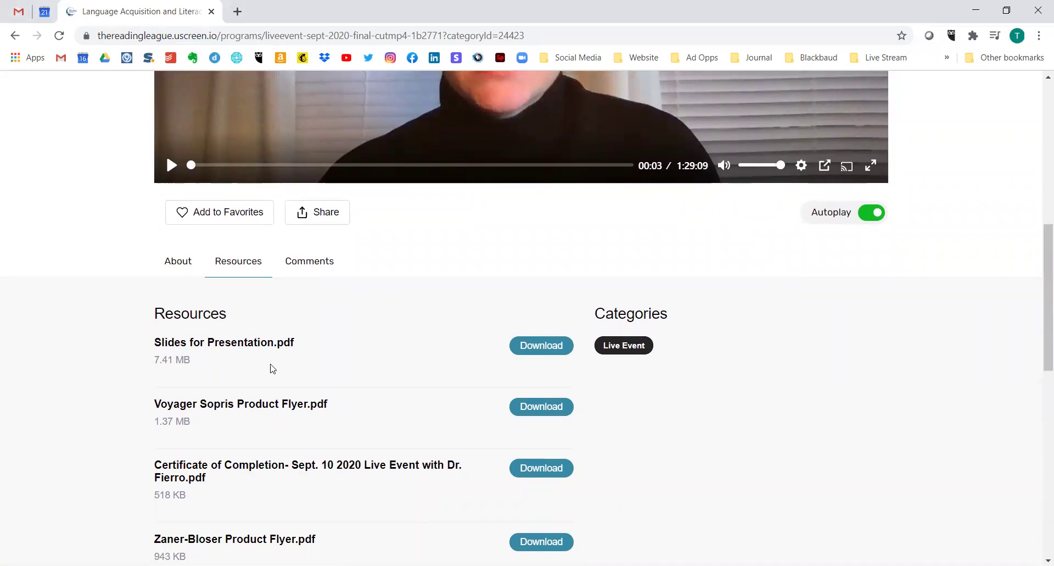
scroll(269, 367, down, 1)
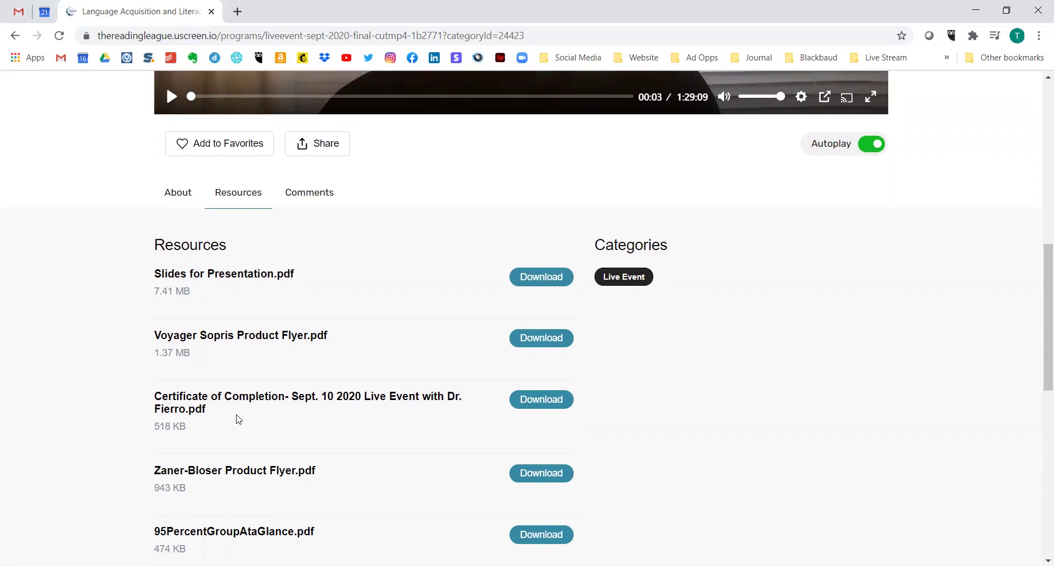
scroll(239, 419, down, 3)
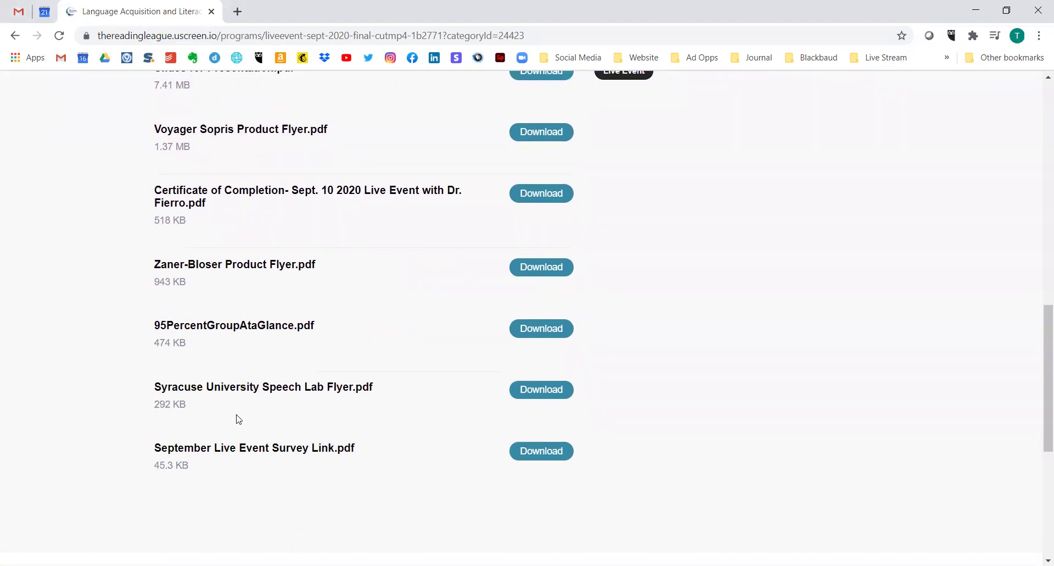
scroll(239, 419, down, 3)
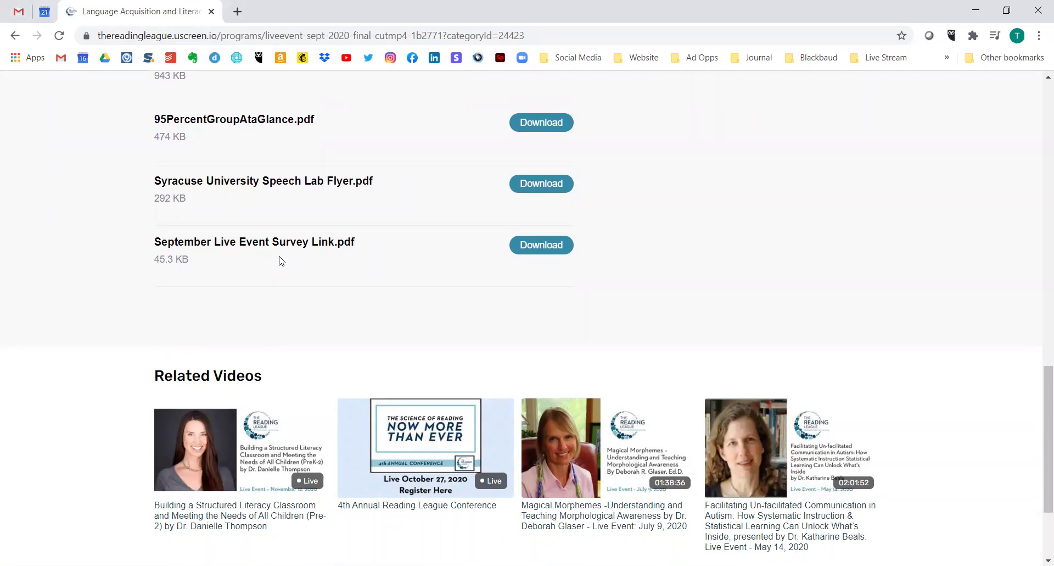
scroll(279, 261, up, 7)
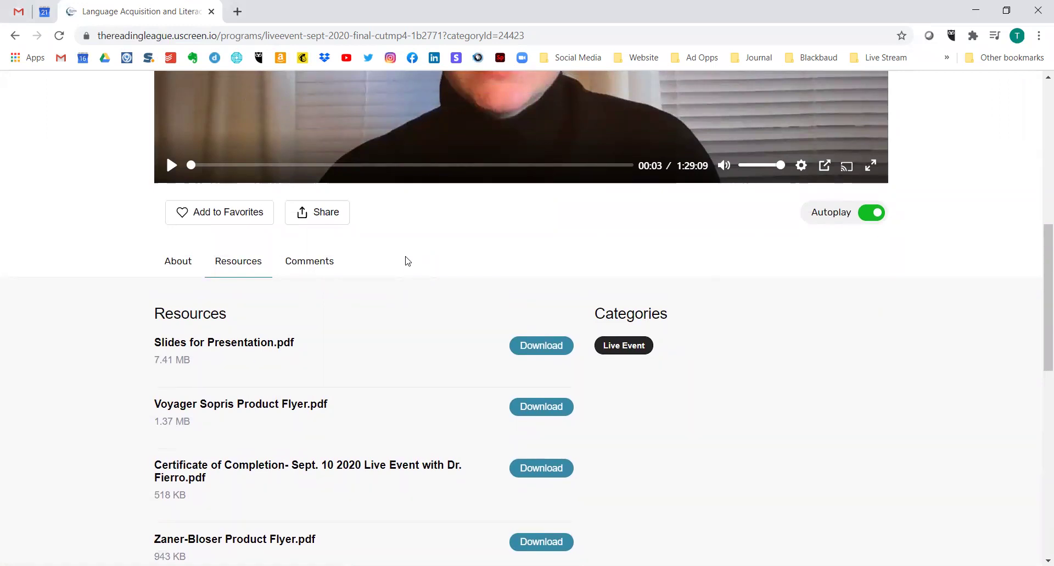
scroll(408, 260, up, 1)
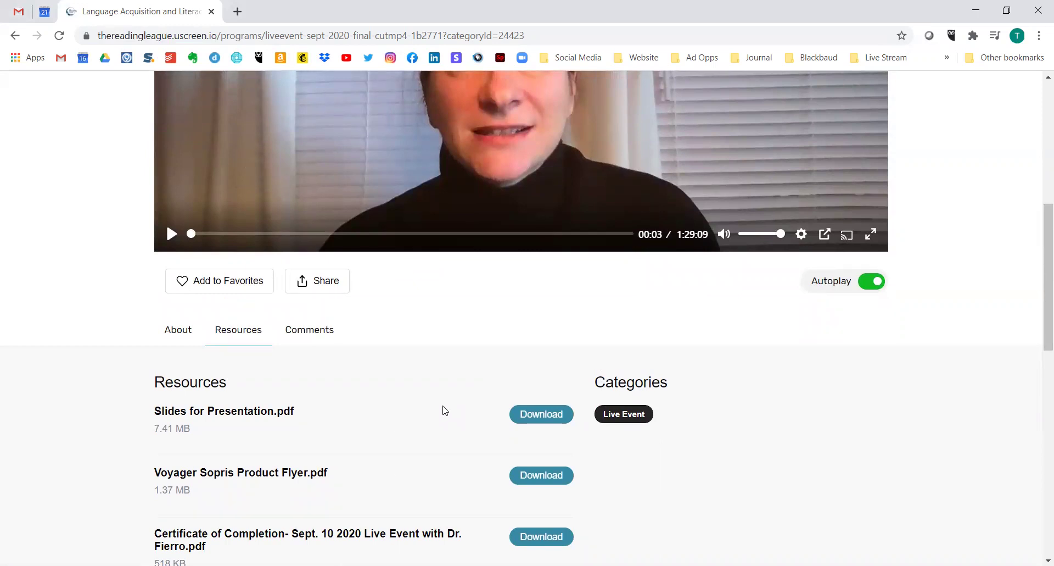
scroll(445, 410, up, 4)
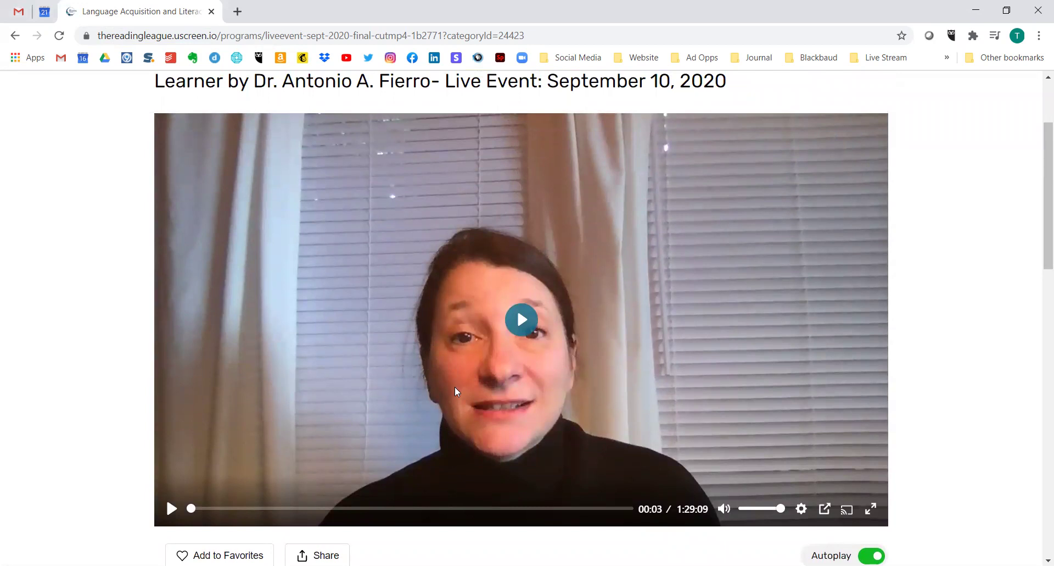
- Play the session recording briefly and pause it at 00:05
click(516, 328)
click(173, 509)
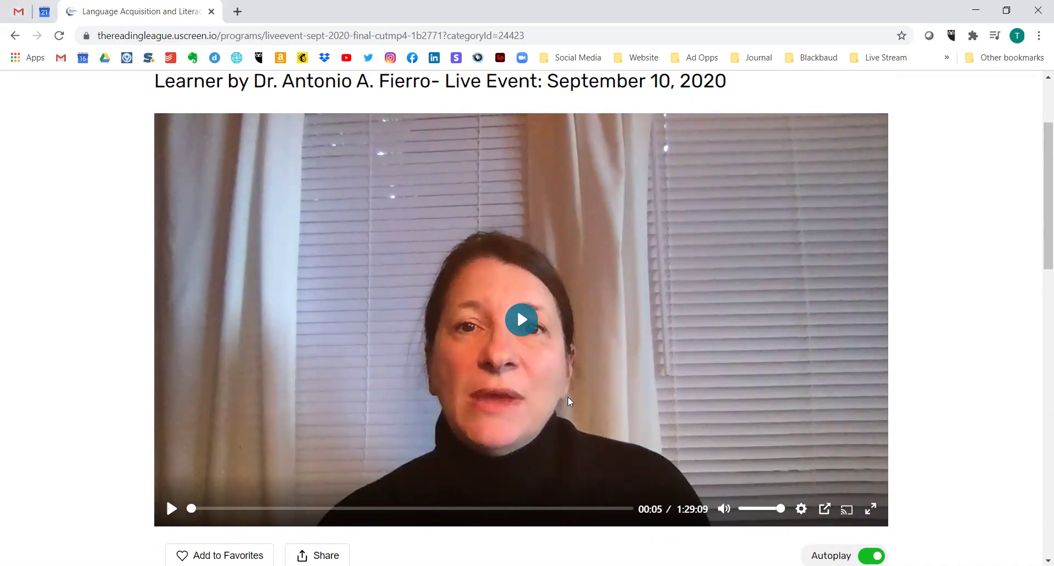
scroll(411, 409, down, 4)
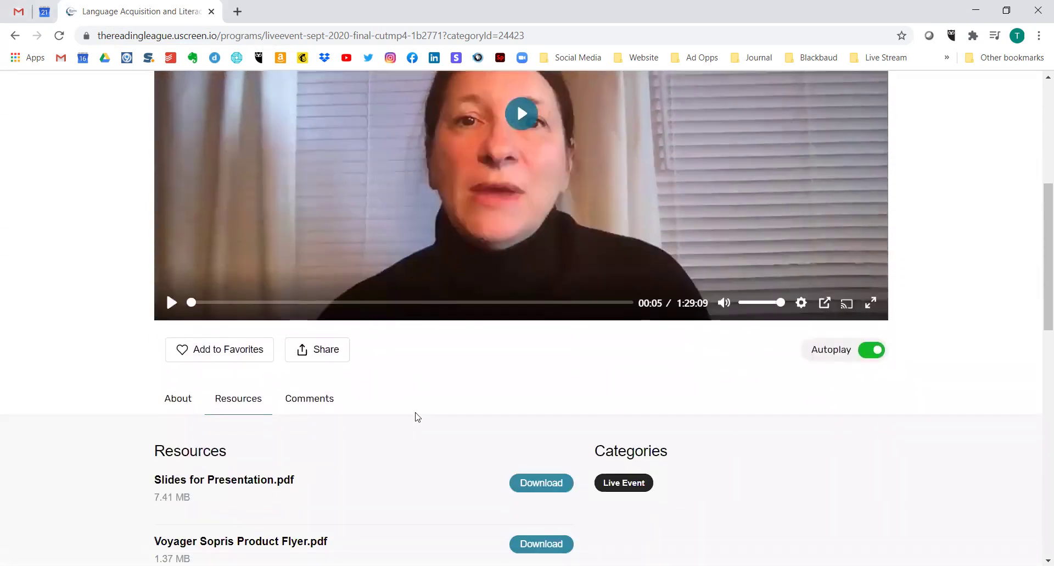
scroll(414, 412, up, 6)
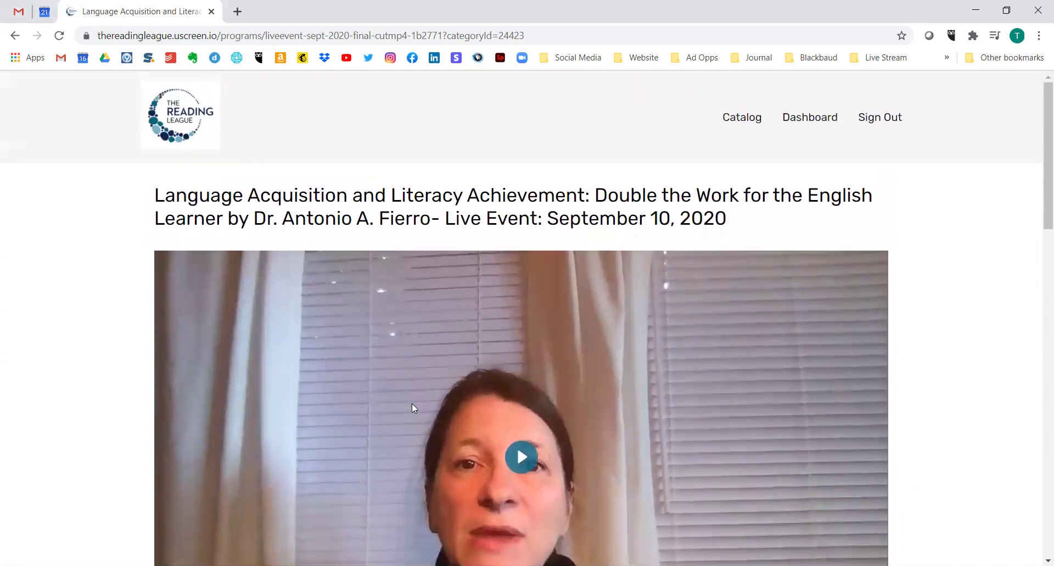
- Return to the Catalog and sign out of the account
click(746, 118)
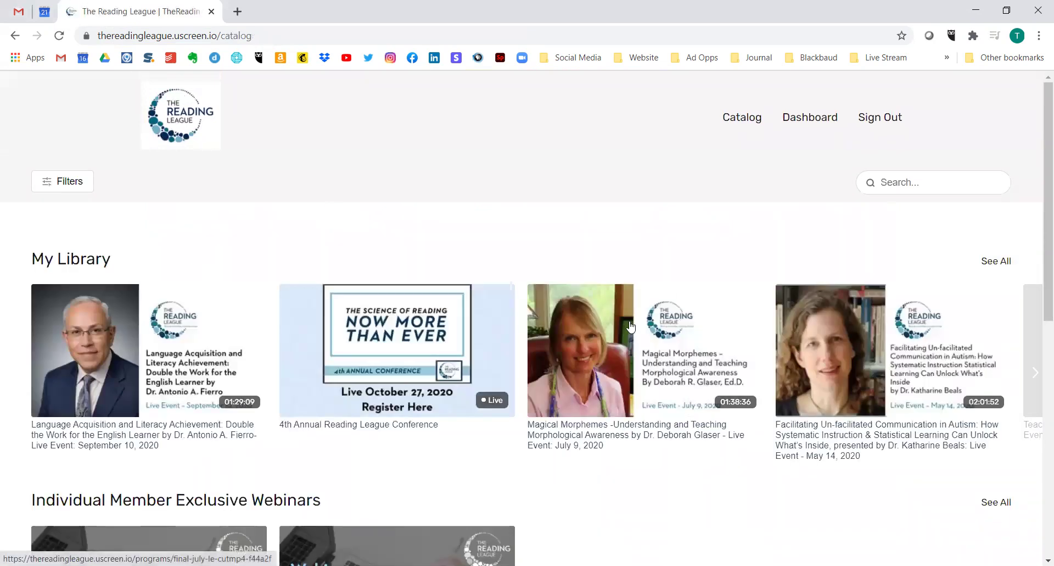
click(884, 116)
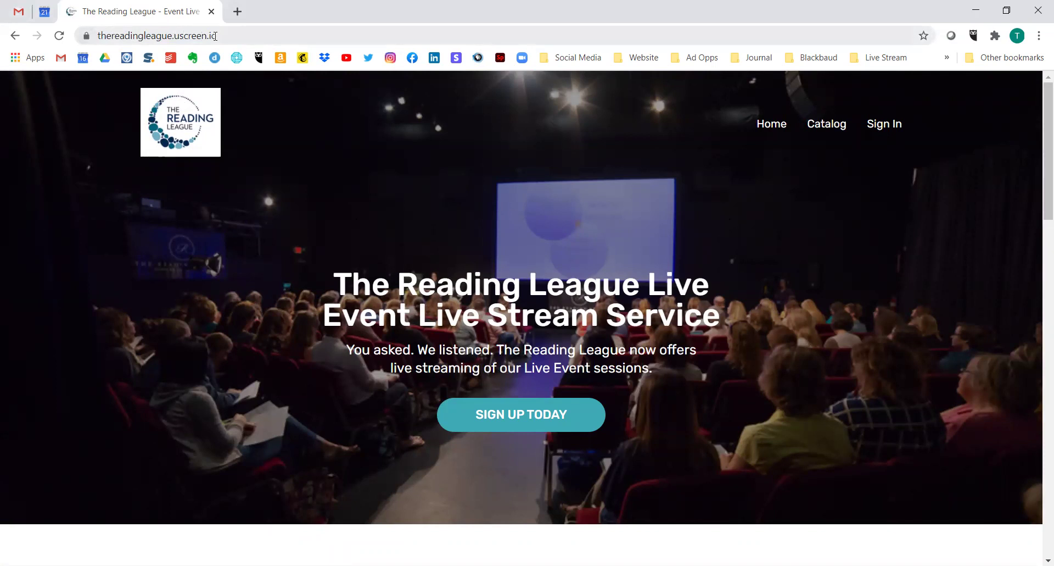
- Sign back in to the Uscreen site using the browser's saved account credentials
click(892, 129)
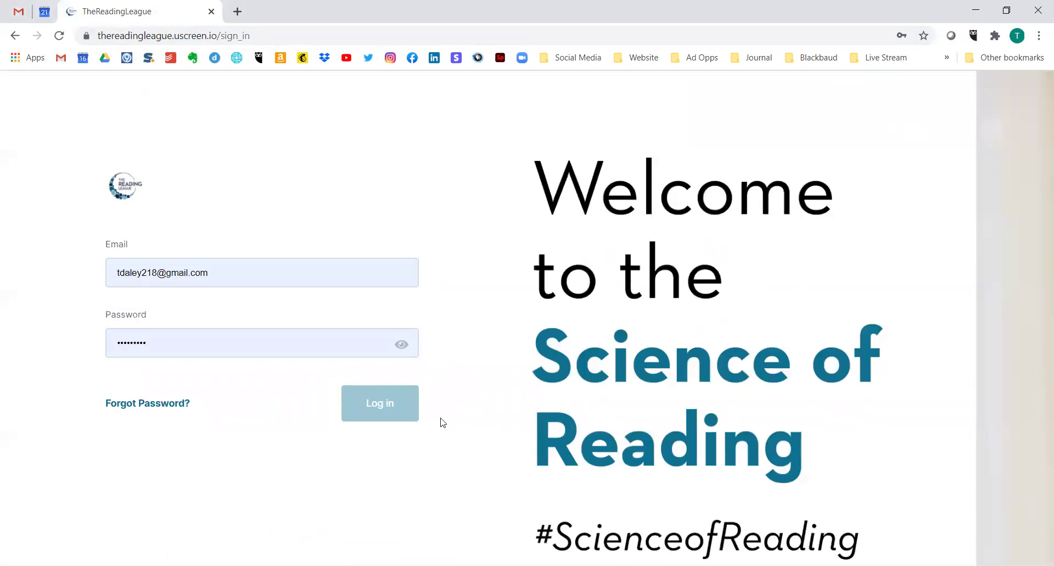
click(244, 355)
click(381, 402)
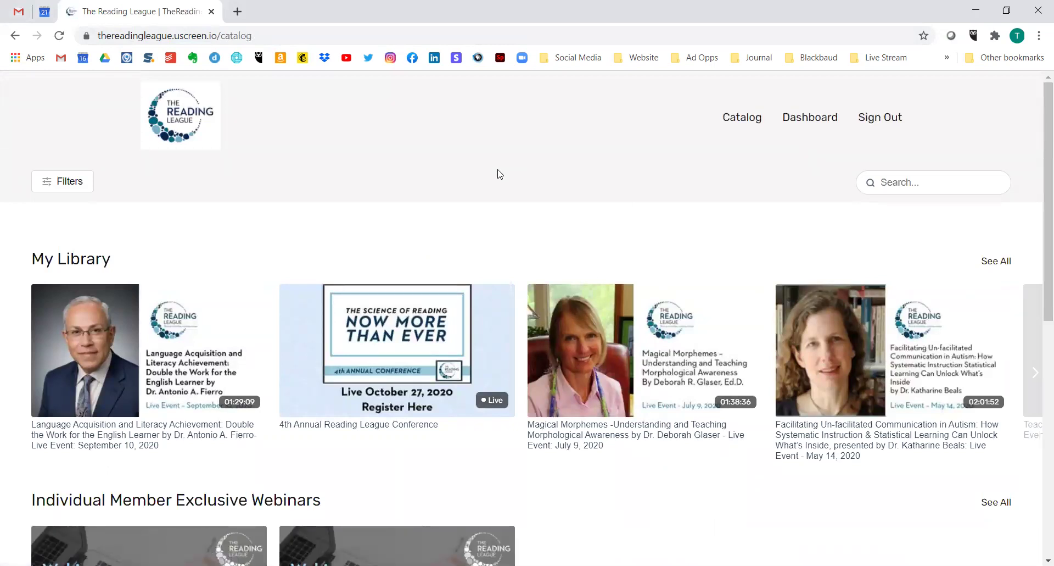
- Look over the My Library row showing the 4th Annual Reading League Conference, then sign out
scroll(497, 176, down, 3)
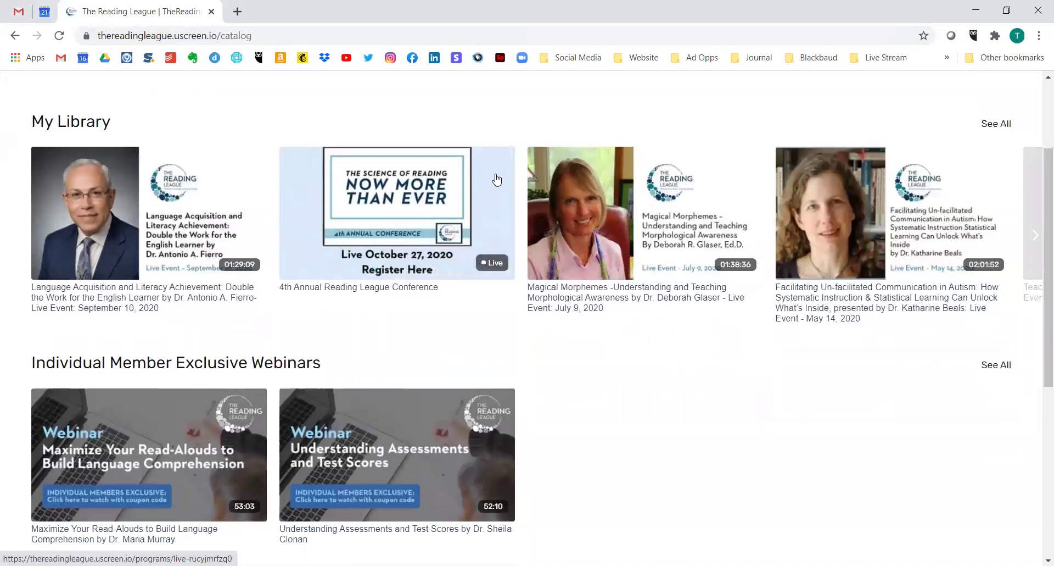
scroll(497, 178, up, 3)
click(878, 118)
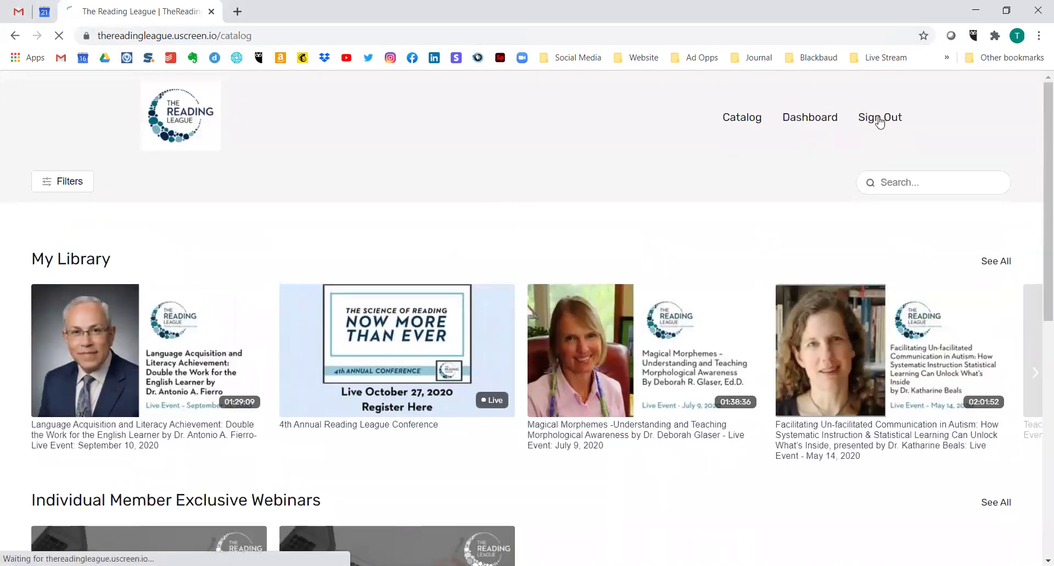